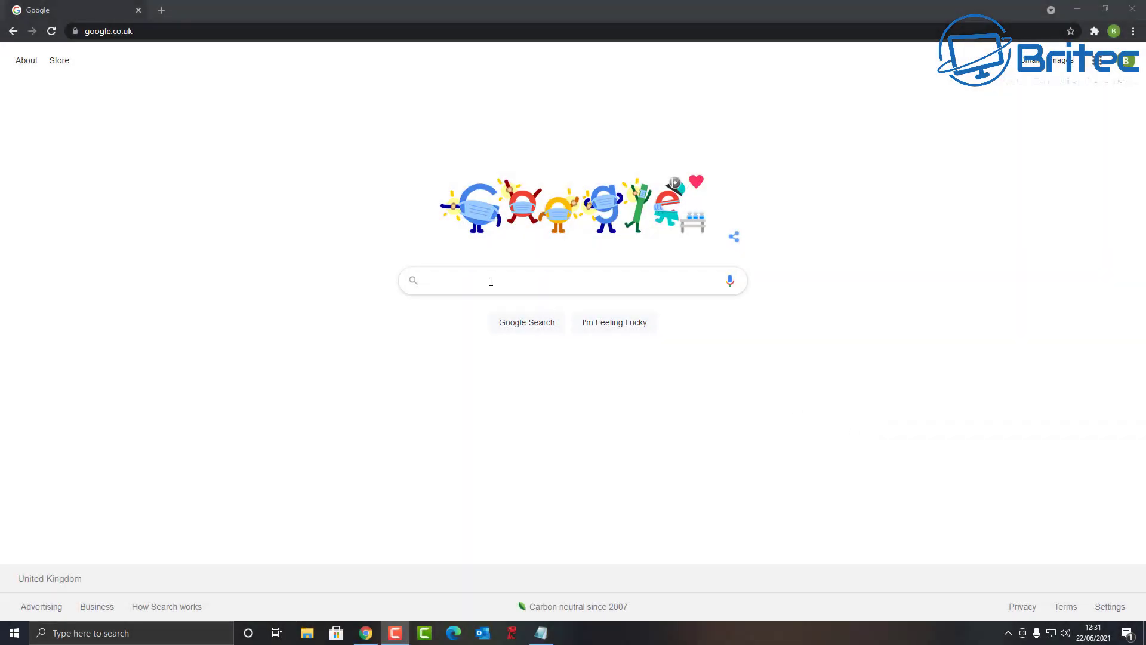
Step: Search Google for "msi bazooka b550" and open MSI's product page for the MAG B550M BAZOOKA motherboard
{"action": "left_click", "coordinate": [491, 282]}
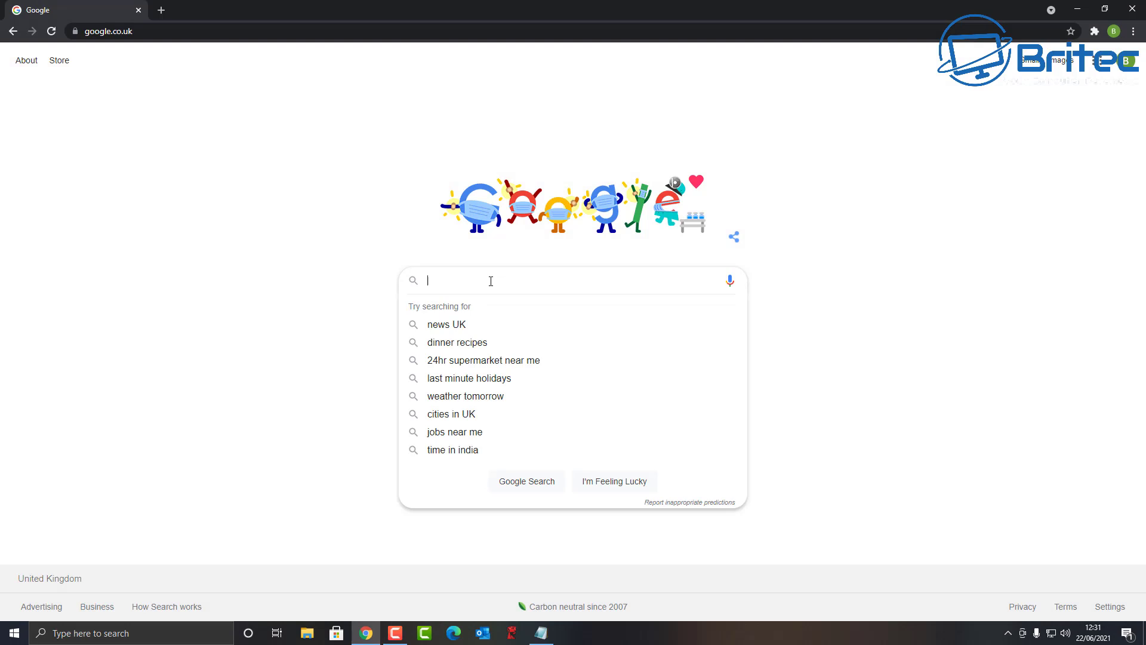
{"action": "type", "text": "msi"}
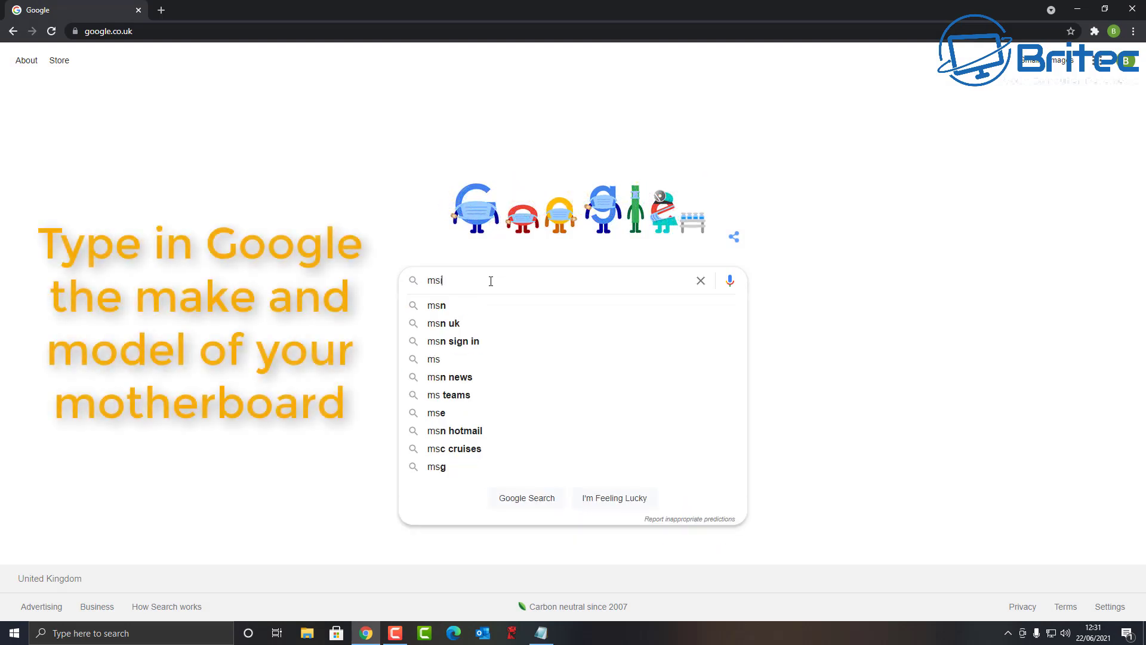
{"action": "type", "text": " ba"}
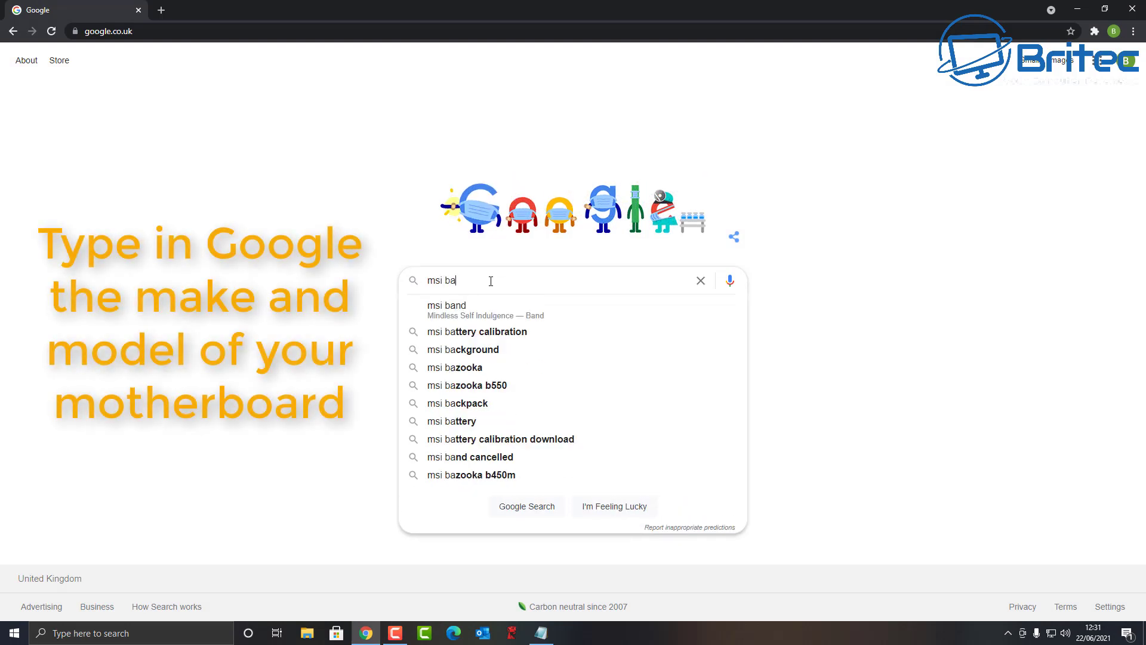
{"action": "type", "text": "z"}
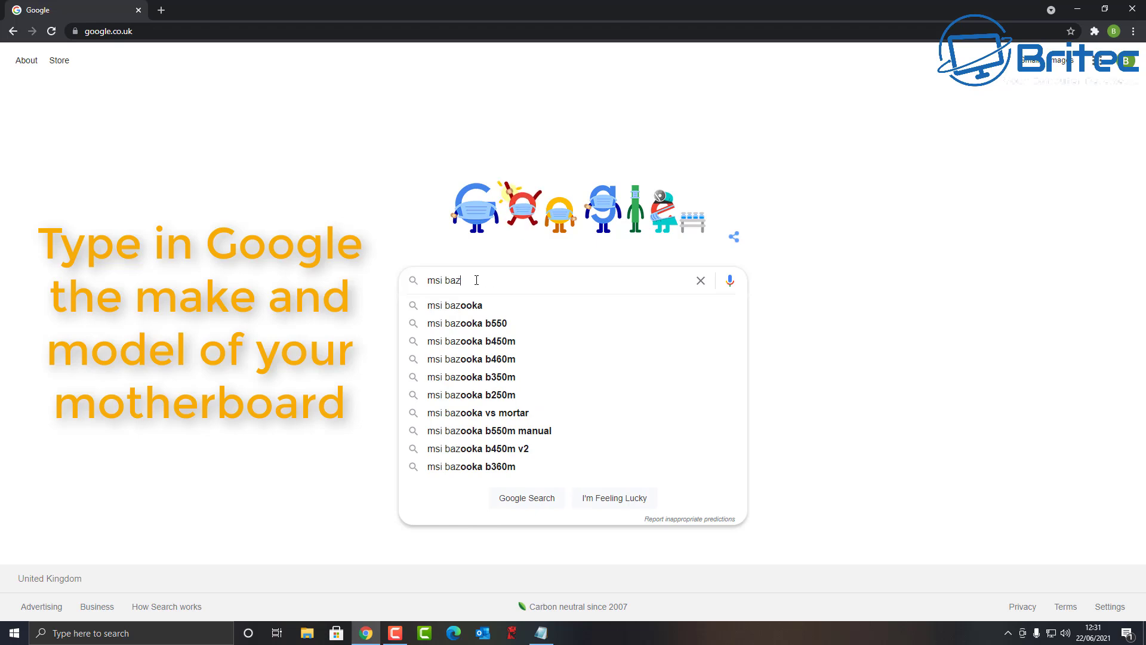
{"action": "left_click", "coordinate": [488, 331]}
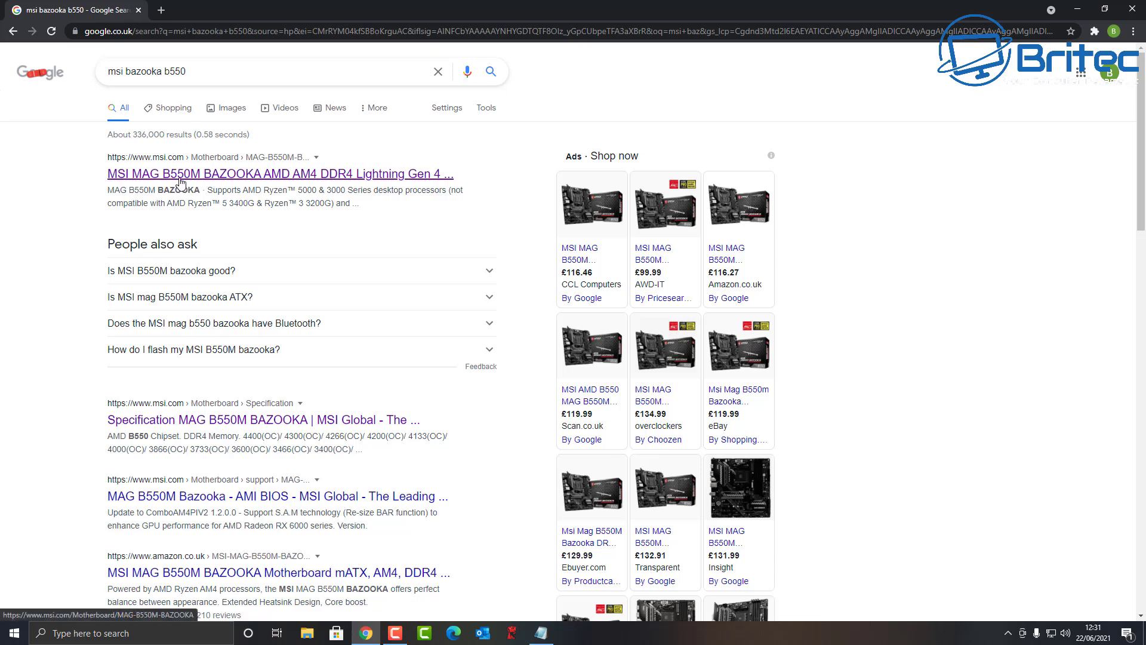
{"action": "left_click", "coordinate": [180, 179]}
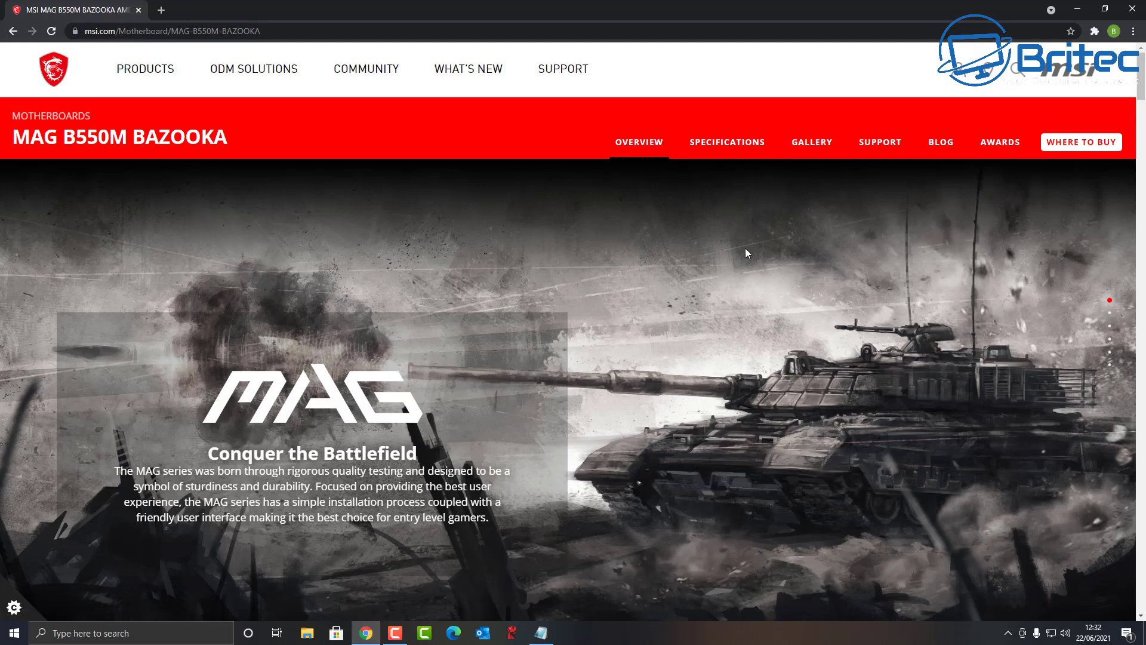
Step: Download AMI BIOS version 7C95vA6 from the motherboard's support page
{"action": "left_click", "coordinate": [888, 143]}
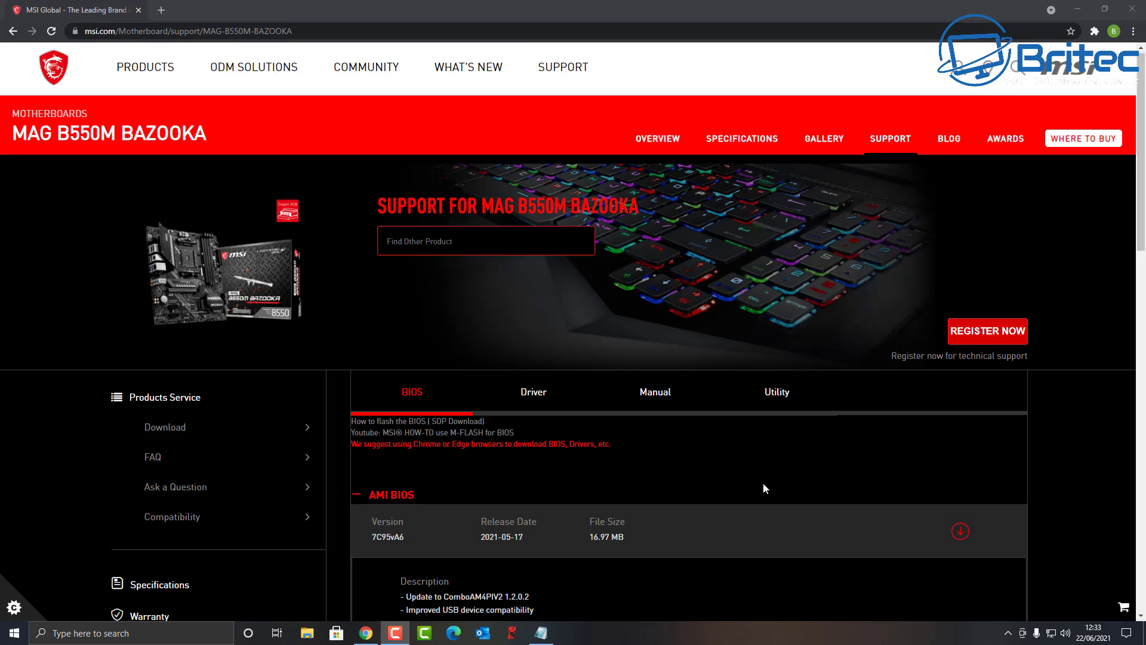
{"action": "scroll", "coordinate": [763, 488], "scroll_direction": "down", "scroll_amount": 2}
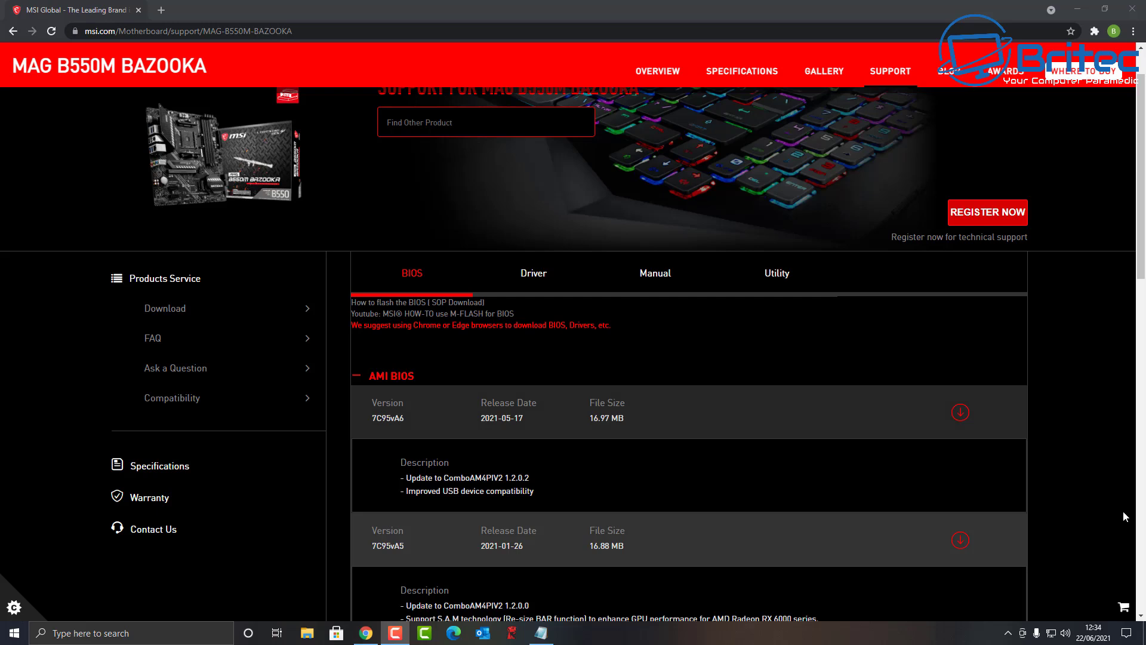
{"action": "left_click", "coordinate": [959, 415]}
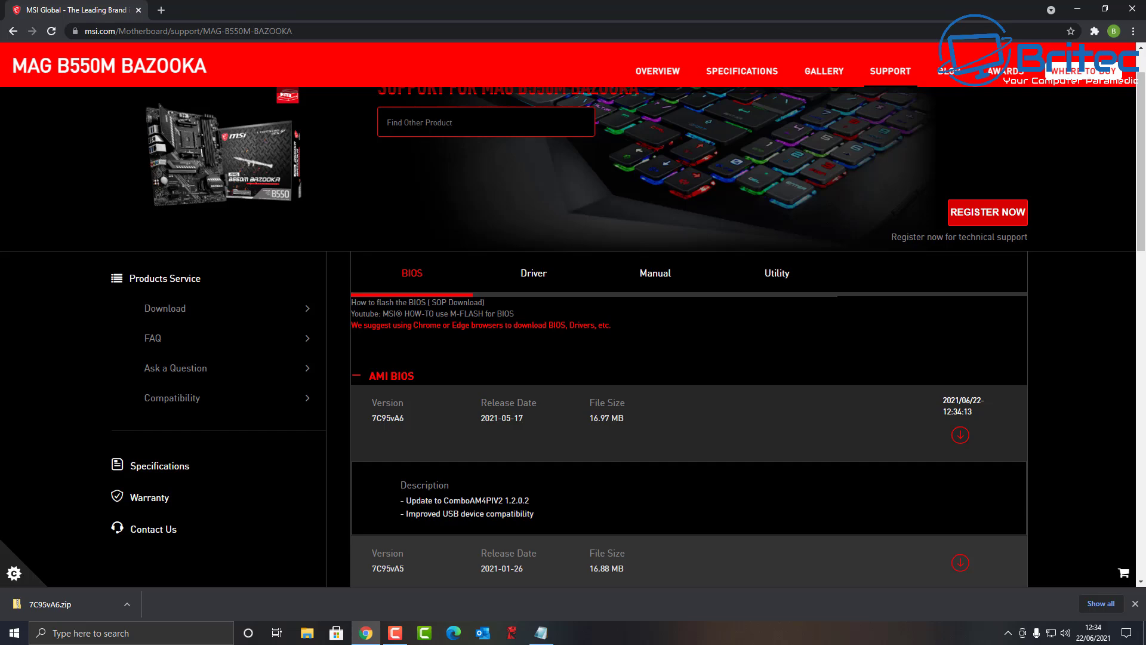
Step: Switch to File Explorer, open the format settings for the BIOS (E:) drive and set its file system to FAT32 (Default)
{"action": "left_click", "coordinate": [301, 636]}
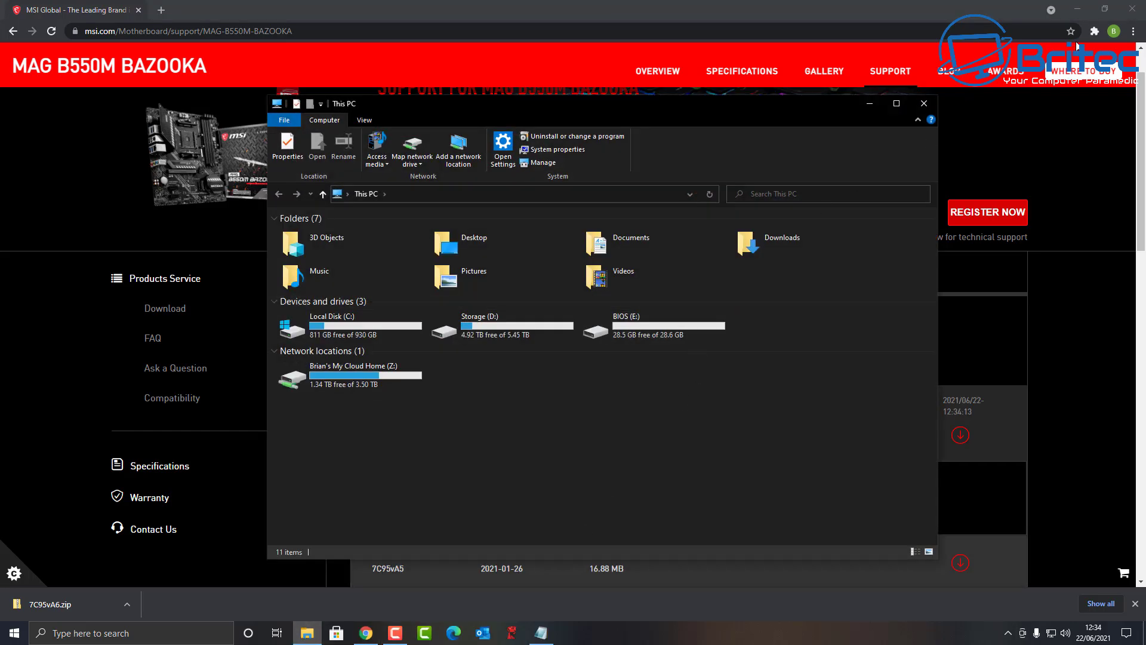
{"action": "left_click", "coordinate": [1078, 10]}
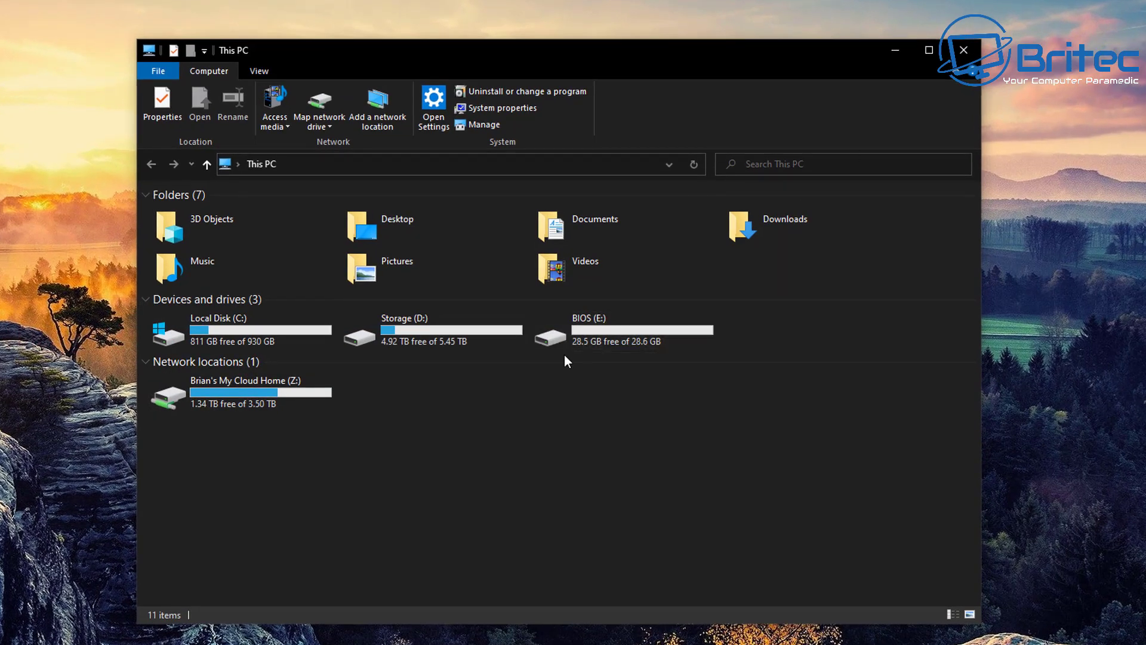
{"action": "left_click", "coordinate": [600, 327]}
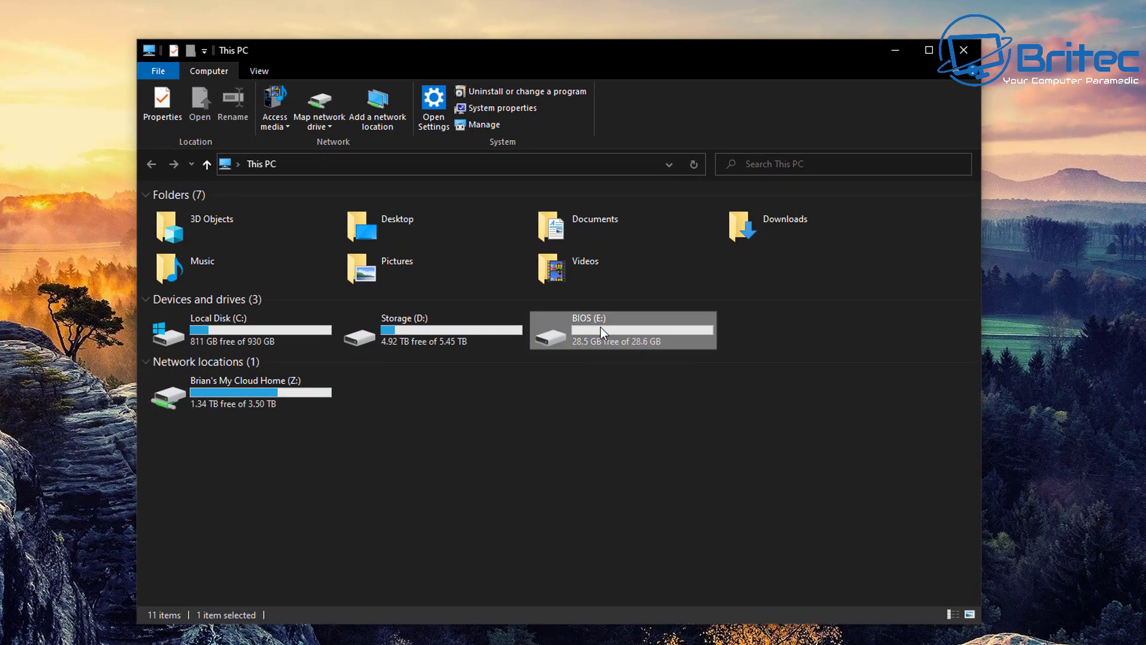
{"action": "right_click", "coordinate": [601, 328]}
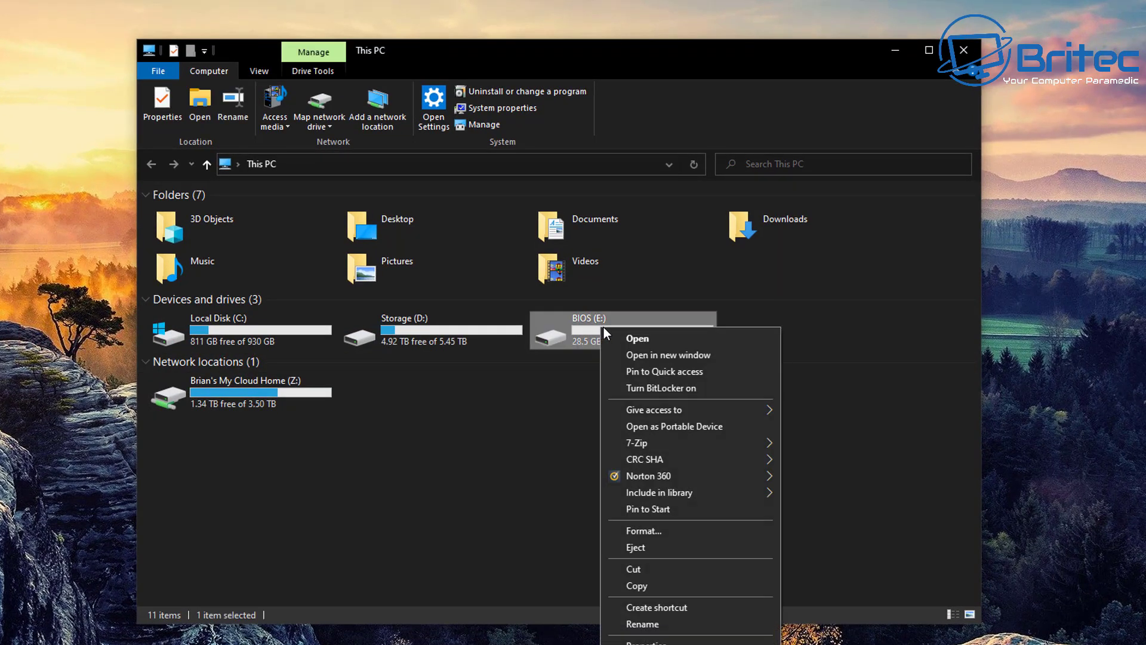
{"action": "left_click", "coordinate": [673, 536]}
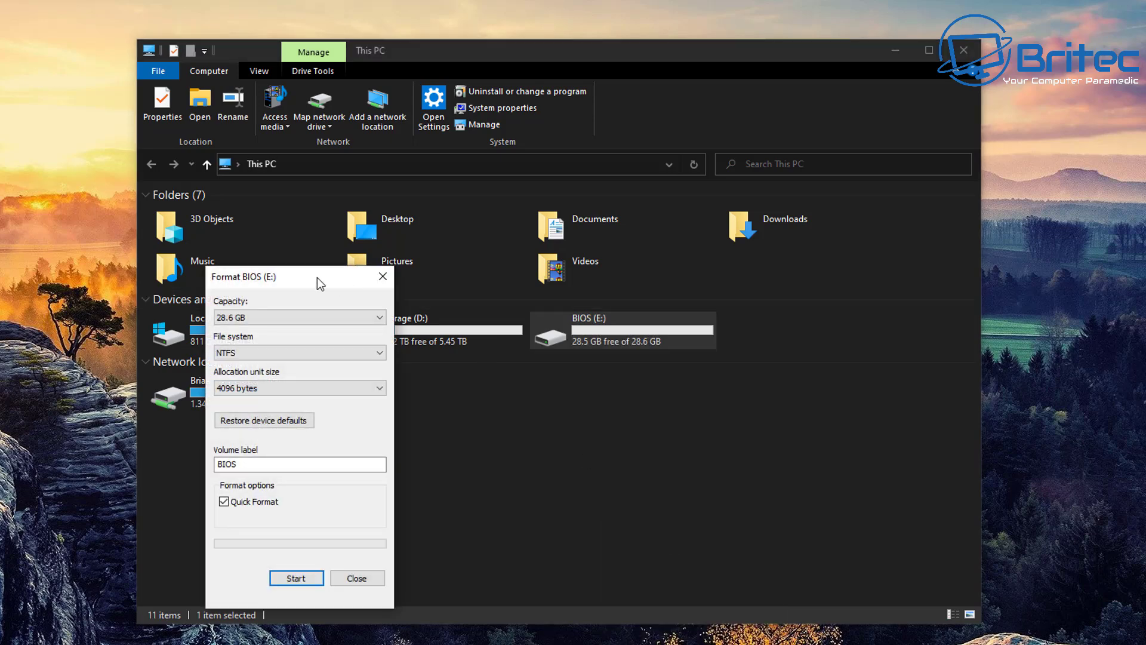
{"action": "left_click_drag", "start_coordinate": [317, 278], "coordinate": [611, 230]}
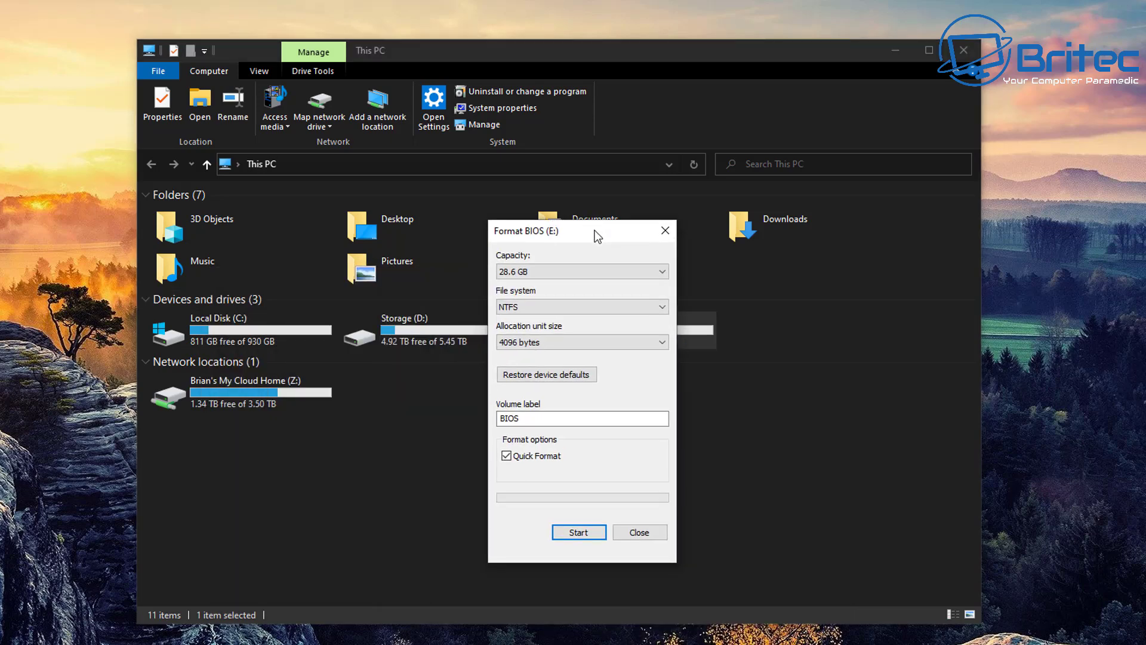
{"action": "left_click", "coordinate": [564, 308]}
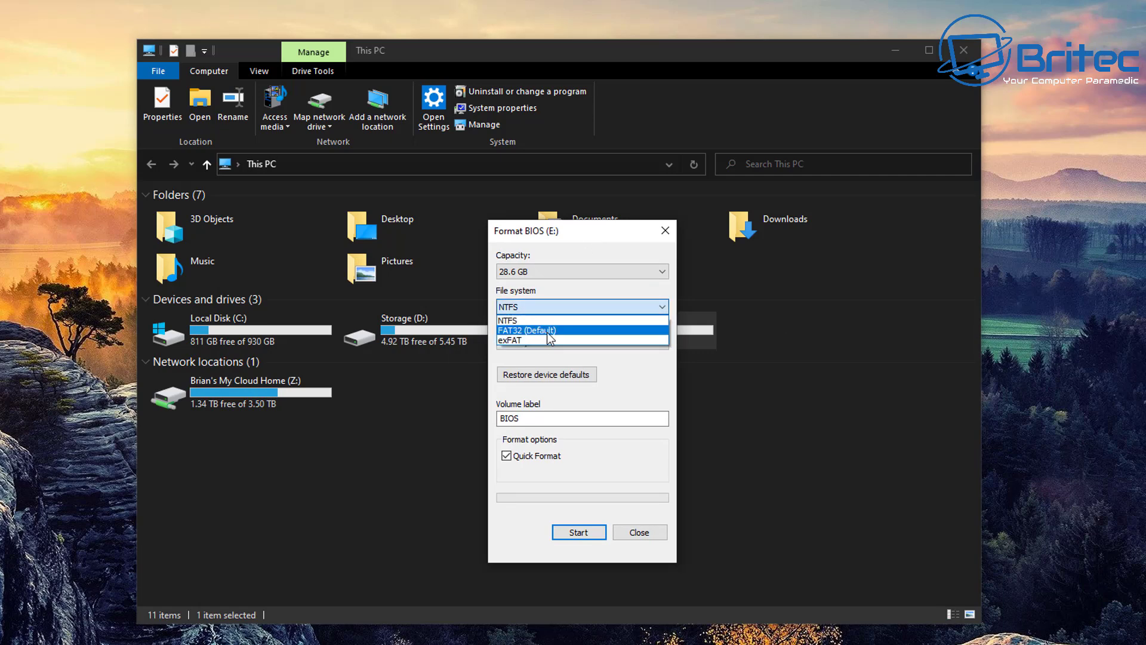
{"action": "left_click", "coordinate": [546, 331]}
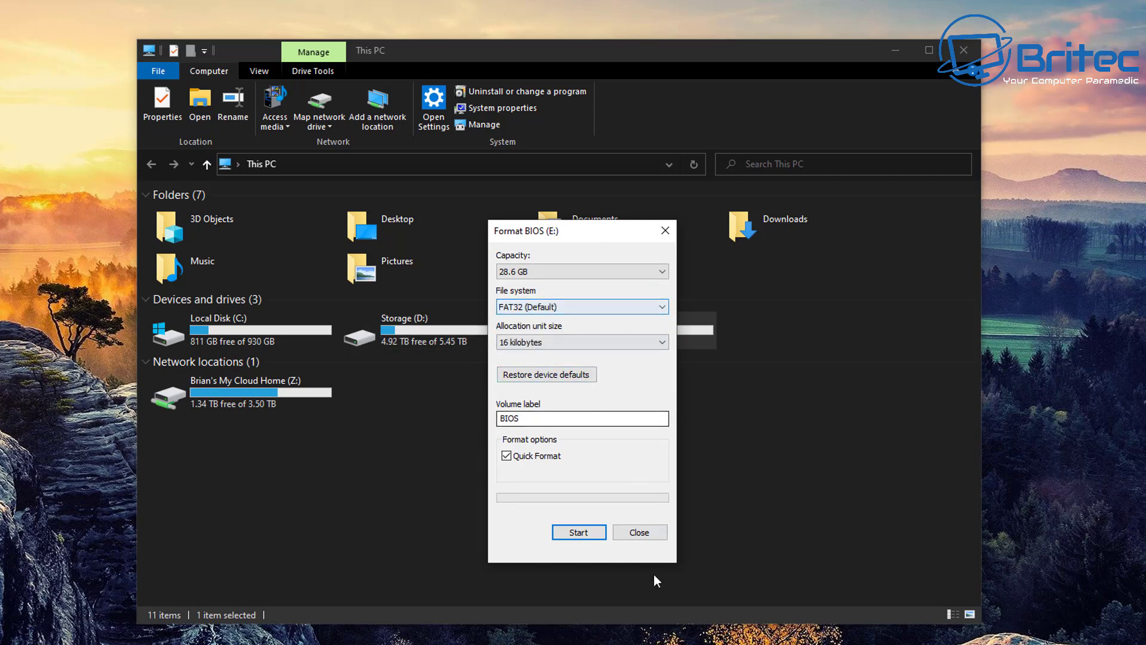
Step: Run the quick format on the BIOS (E:) drive, accept erasing its data, and close the format window
{"action": "left_click", "coordinate": [573, 536]}
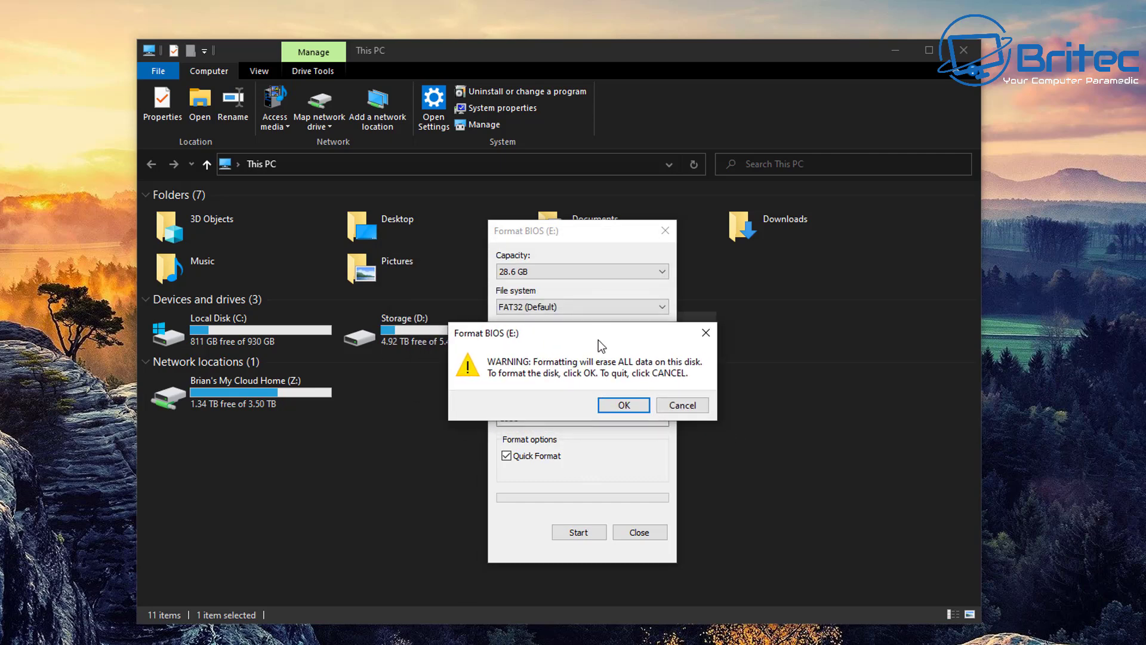
{"action": "left_click", "coordinate": [627, 410]}
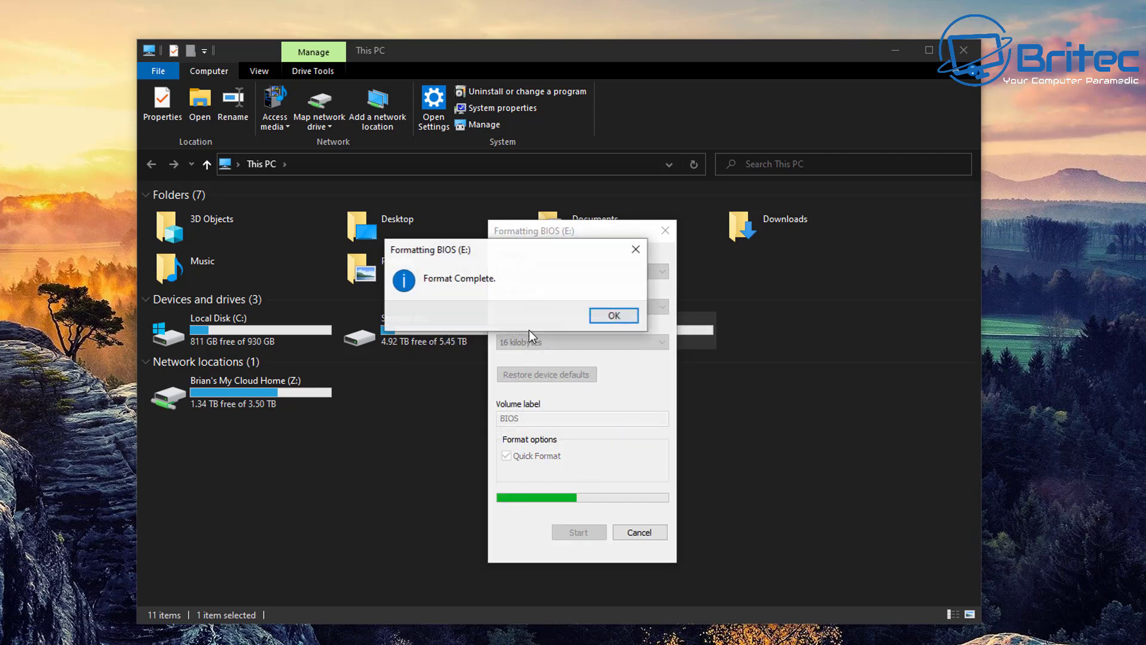
{"action": "left_click", "coordinate": [615, 316]}
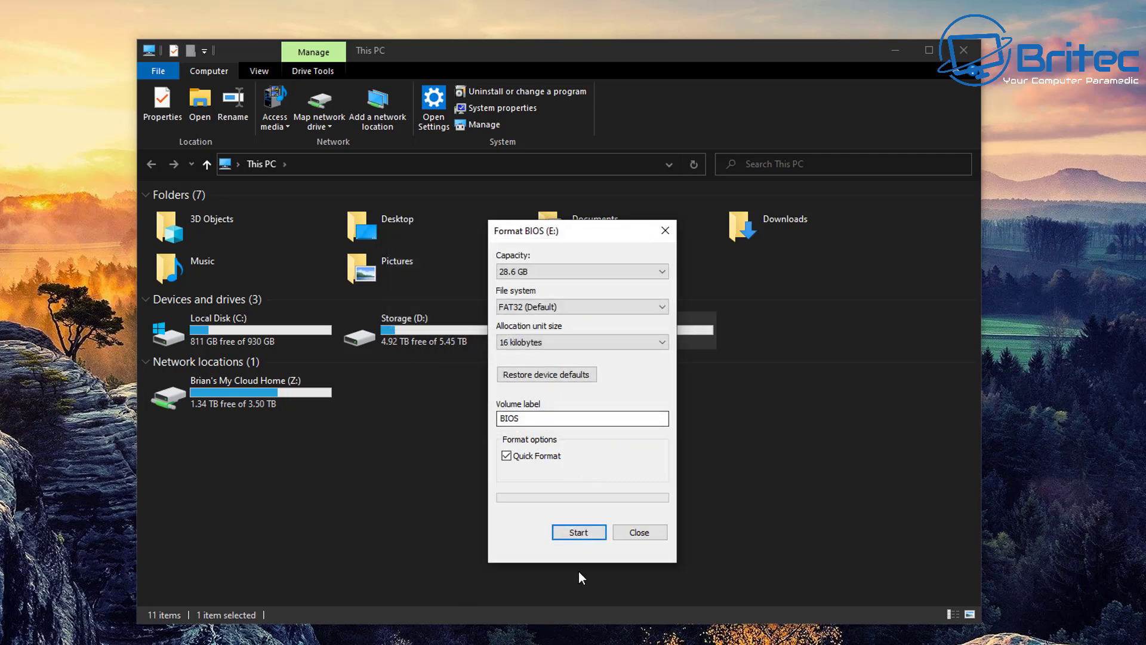
{"action": "left_click", "coordinate": [637, 536]}
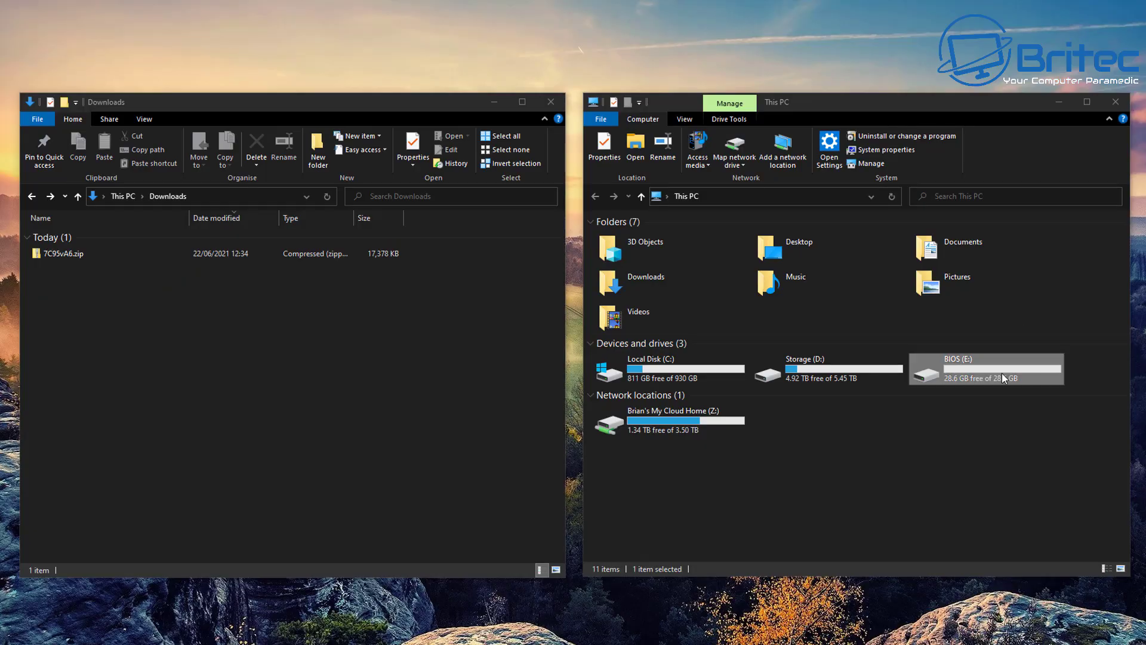
Step: Copy E7C95AMS.A60 from the 7C95vA6 folder inside 7C95vA6.zip to the root of BIOS (E:), and close the archive window
{"action": "double_click", "coordinate": [1002, 373]}
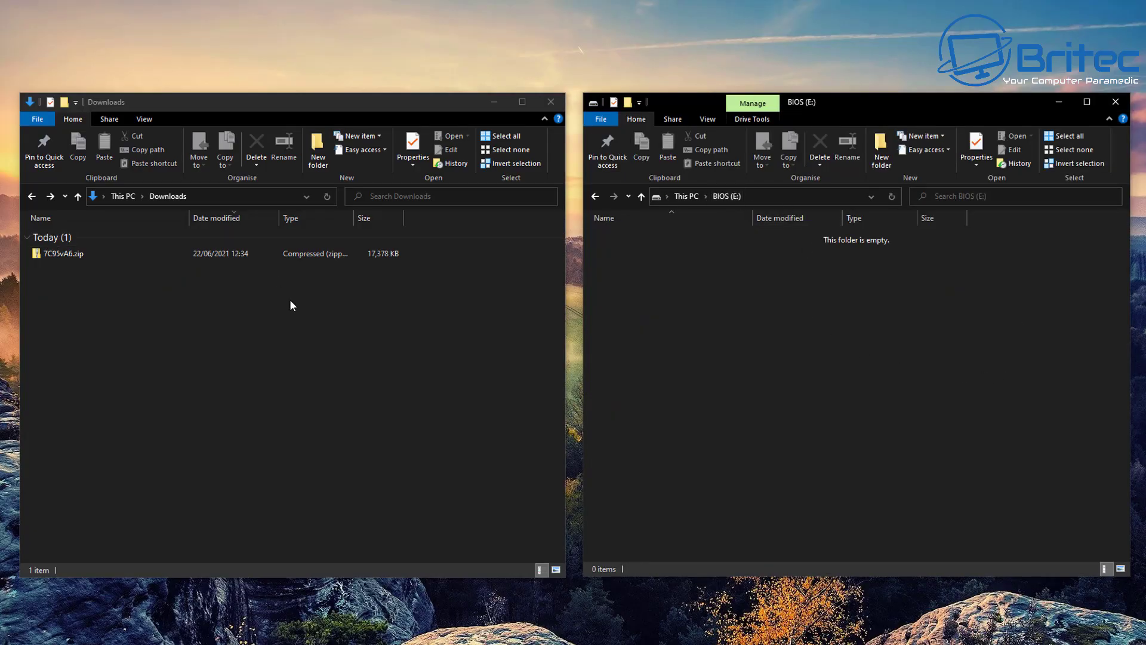
{"action": "double_click", "coordinate": [60, 254]}
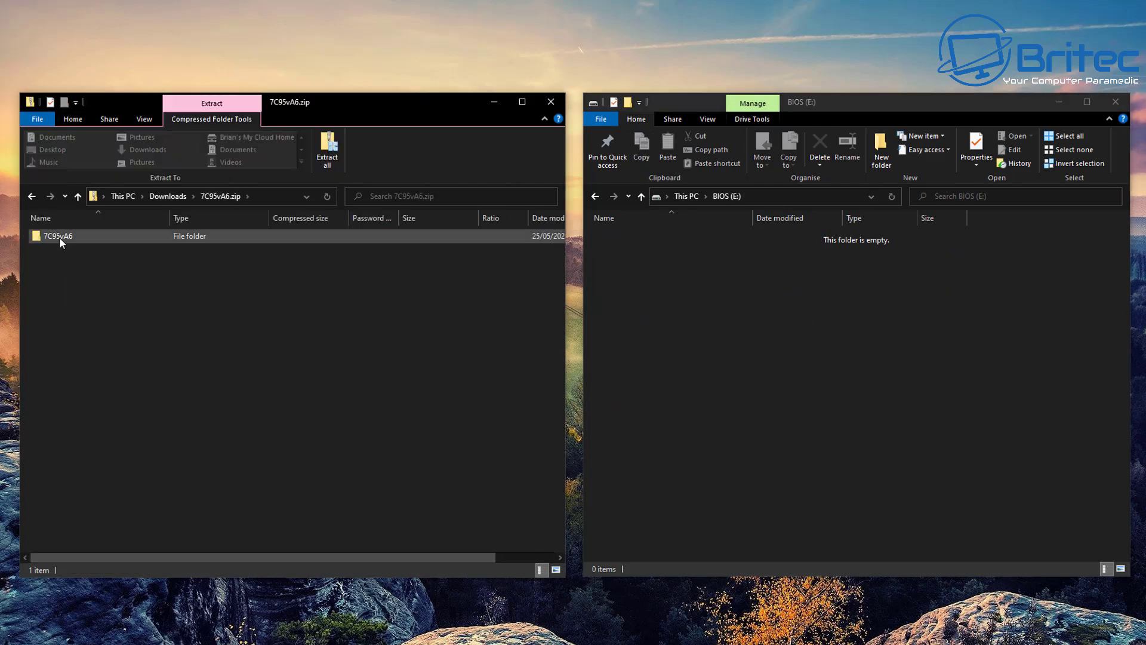
{"action": "double_click", "coordinate": [59, 238]}
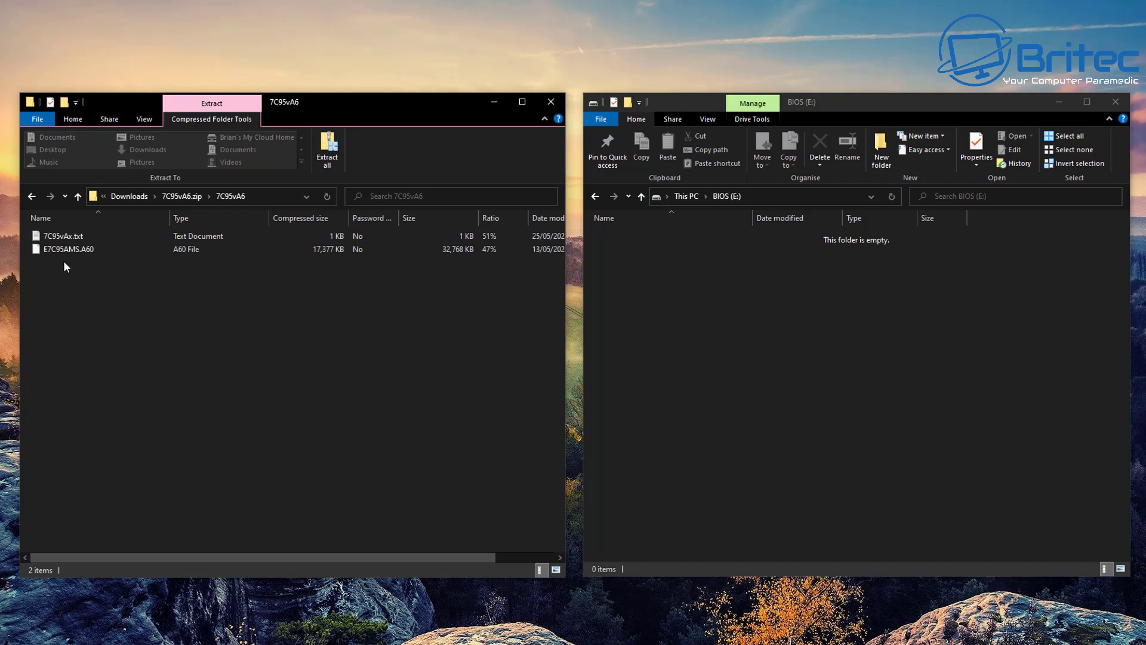
{"action": "left_click", "coordinate": [60, 247]}
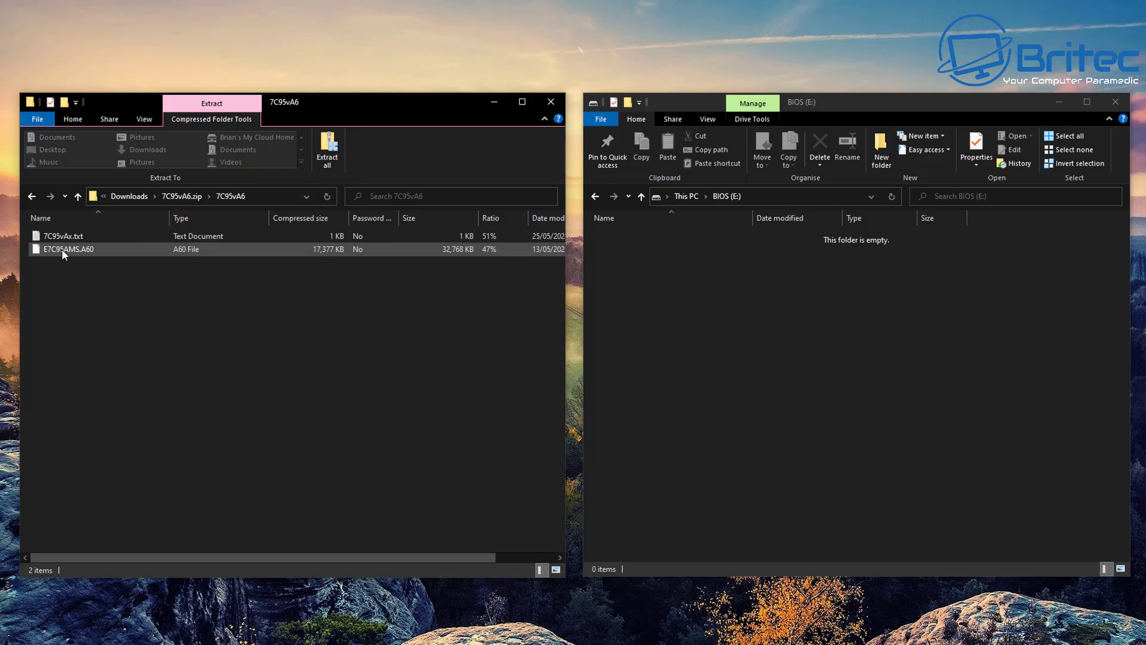
{"action": "left_click_drag", "start_coordinate": [62, 249], "coordinate": [763, 333]}
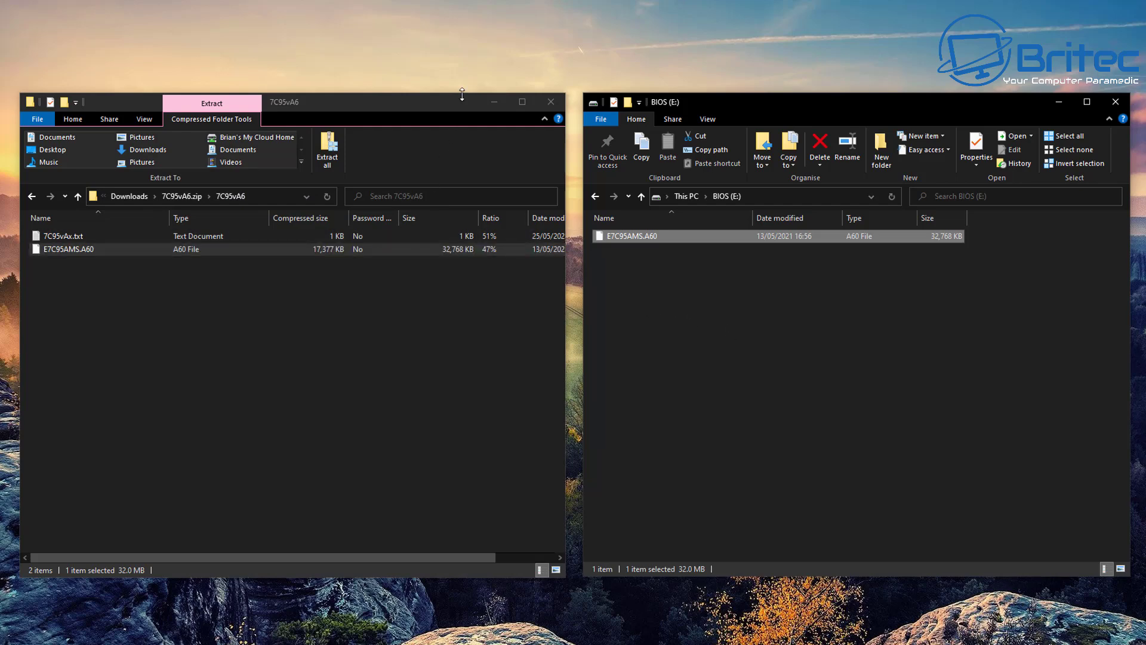
{"action": "left_click", "coordinate": [549, 102]}
{"action": "left_click", "coordinate": [553, 102]}
{"action": "left_click_drag", "start_coordinate": [797, 98], "coordinate": [469, 92]}
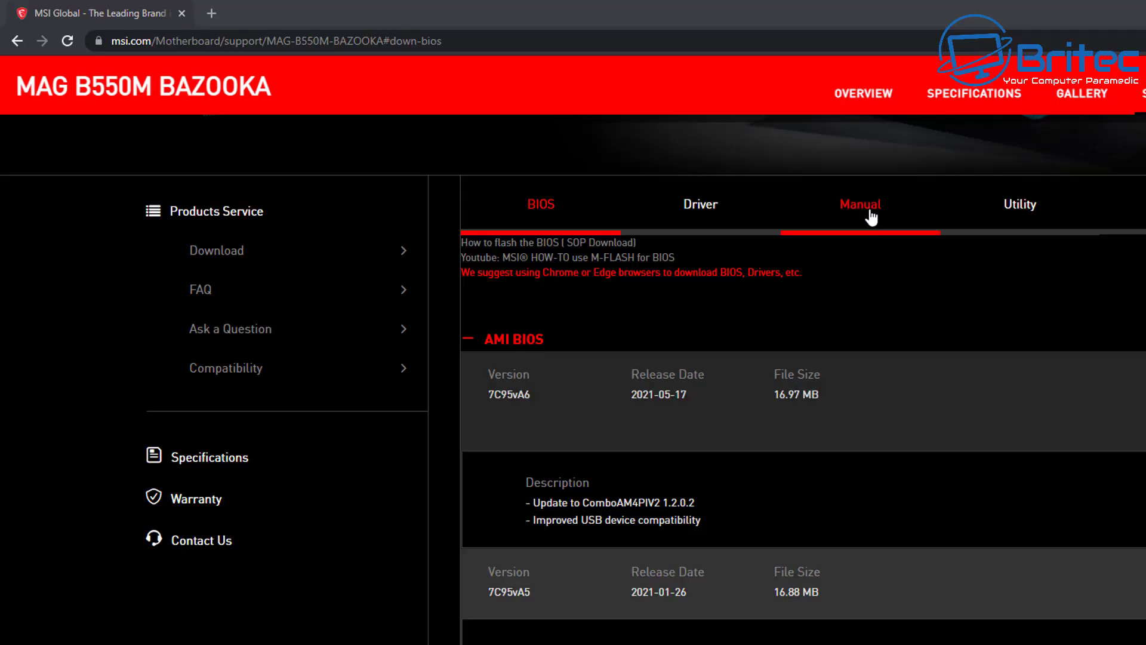
Step: Open the motherboard's manual from its support page and read the BIOS updating sections, including the Flash BIOS Button instructions
{"action": "left_click", "coordinate": [868, 209]}
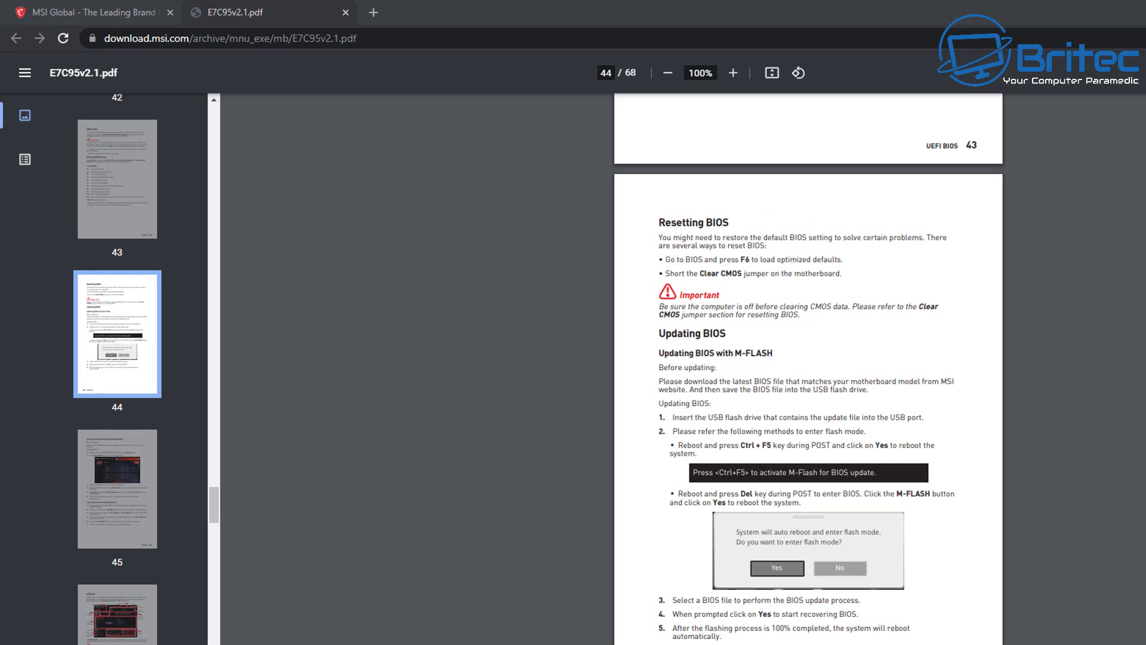
{"action": "scroll", "coordinate": [808, 358], "scroll_direction": "down", "scroll_amount": 10}
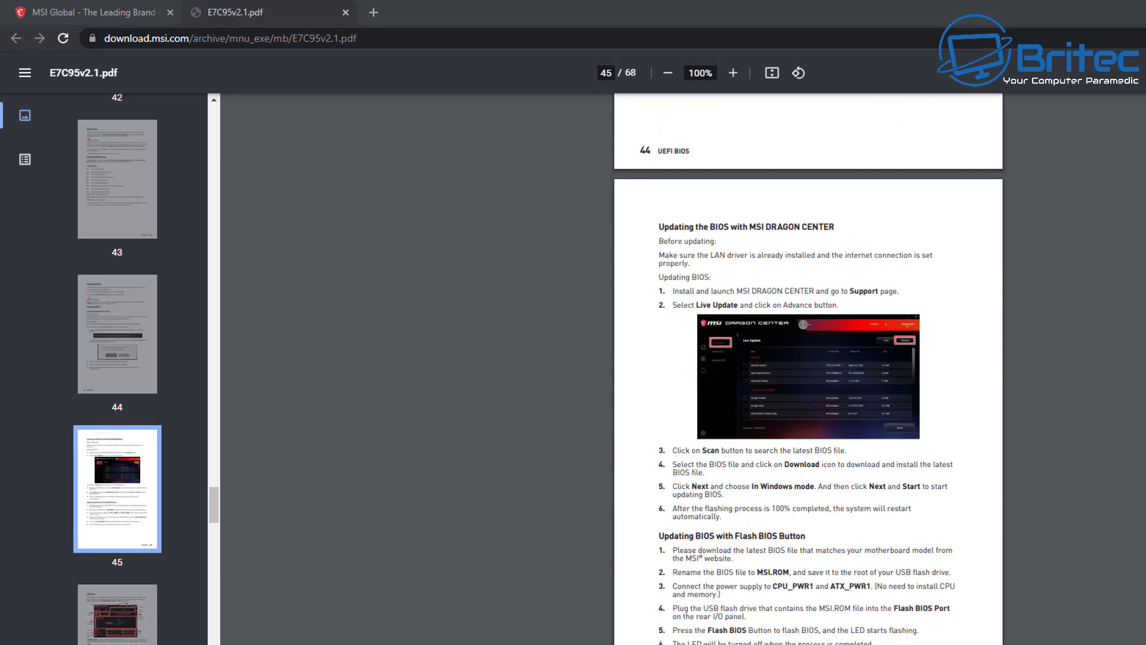
{"action": "scroll", "coordinate": [792, 414], "scroll_direction": "down", "scroll_amount": 4}
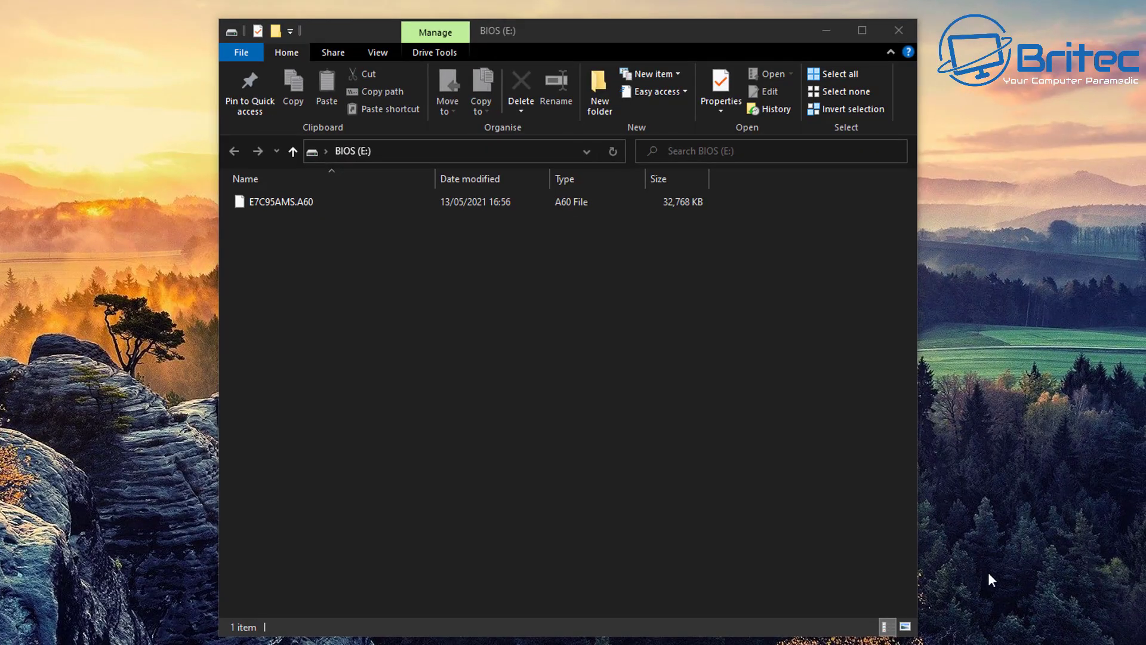
{"action": "left_click", "coordinate": [291, 200]}
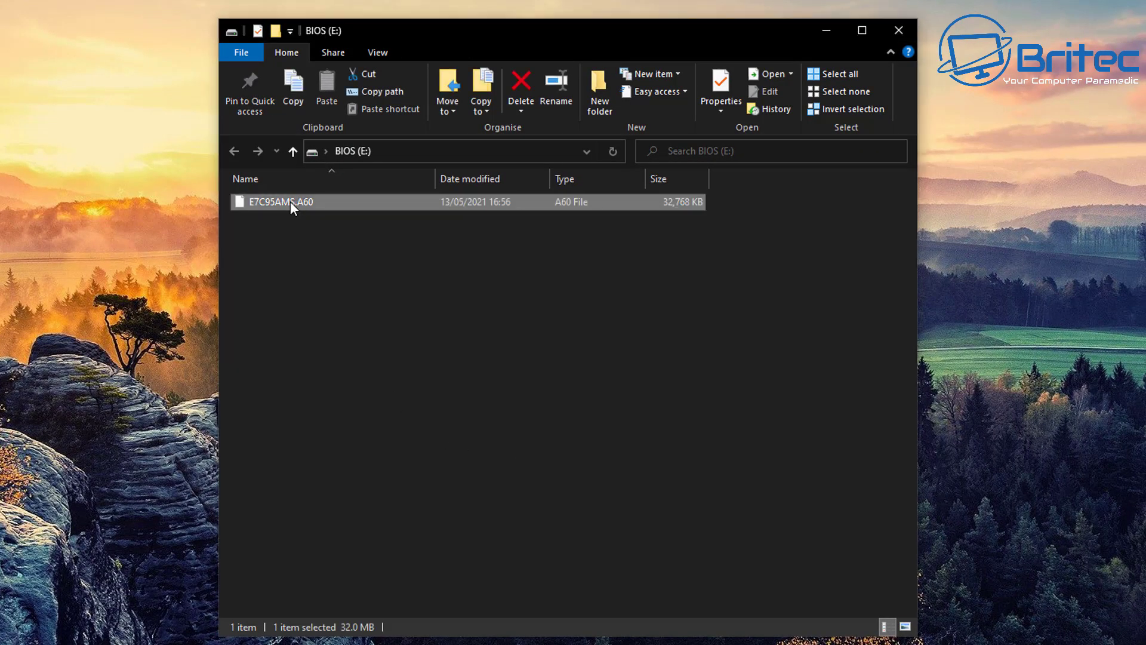
{"action": "left_click_drag", "start_coordinate": [289, 205], "coordinate": [286, 203]}
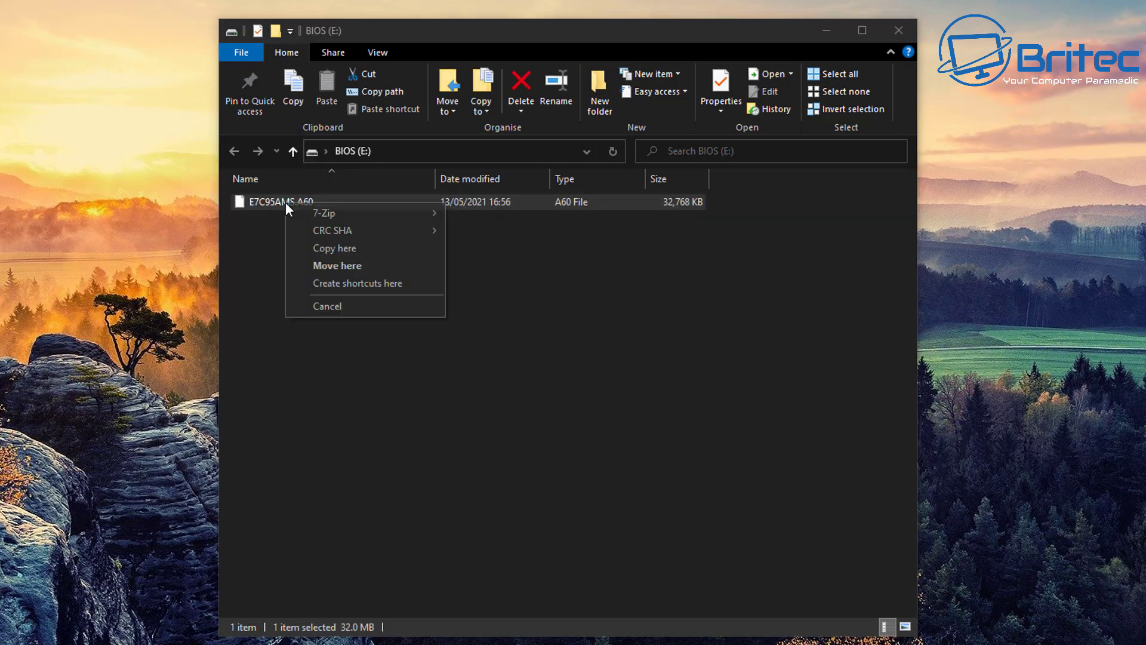
{"action": "left_click", "coordinate": [260, 224]}
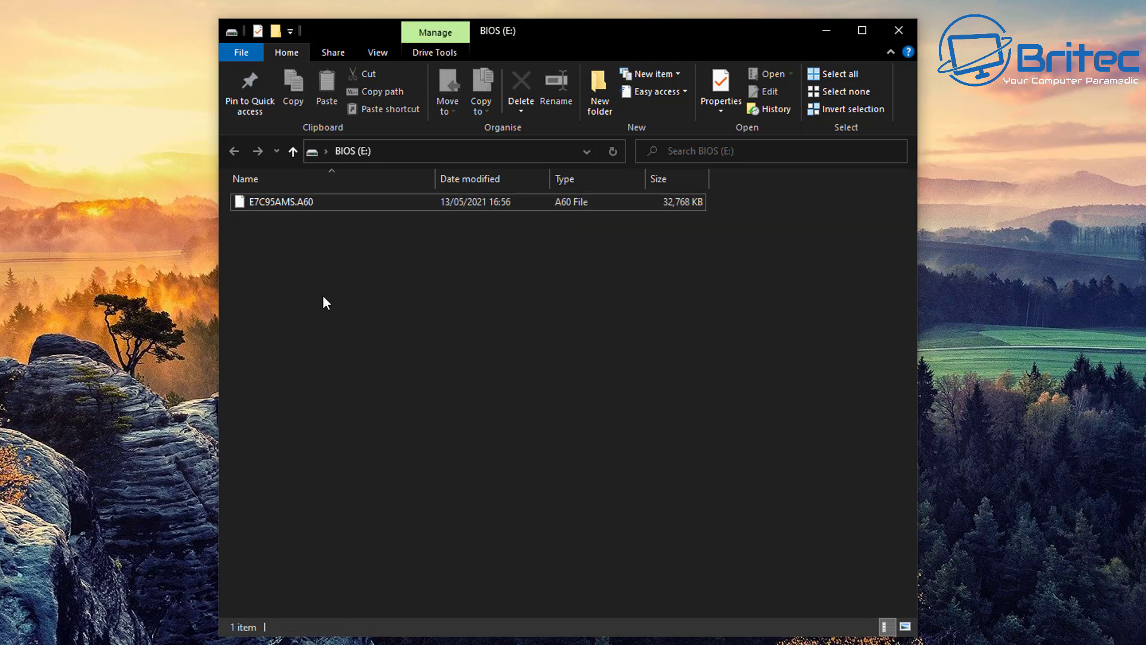
{"action": "left_click", "coordinate": [283, 201]}
{"action": "left_click", "coordinate": [591, 346]}
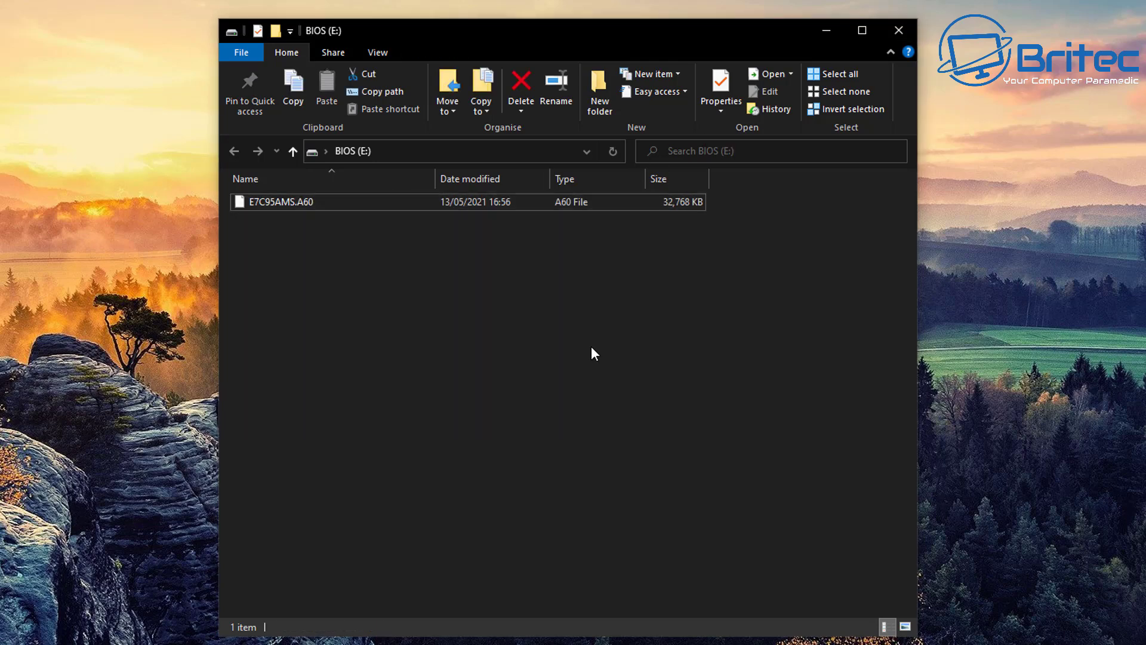
Step: Check the "Hide extensions for known file types" setting in the advanced settings of Folder Options, and close the dialog without saving changes
{"action": "left_click", "coordinate": [382, 53]}
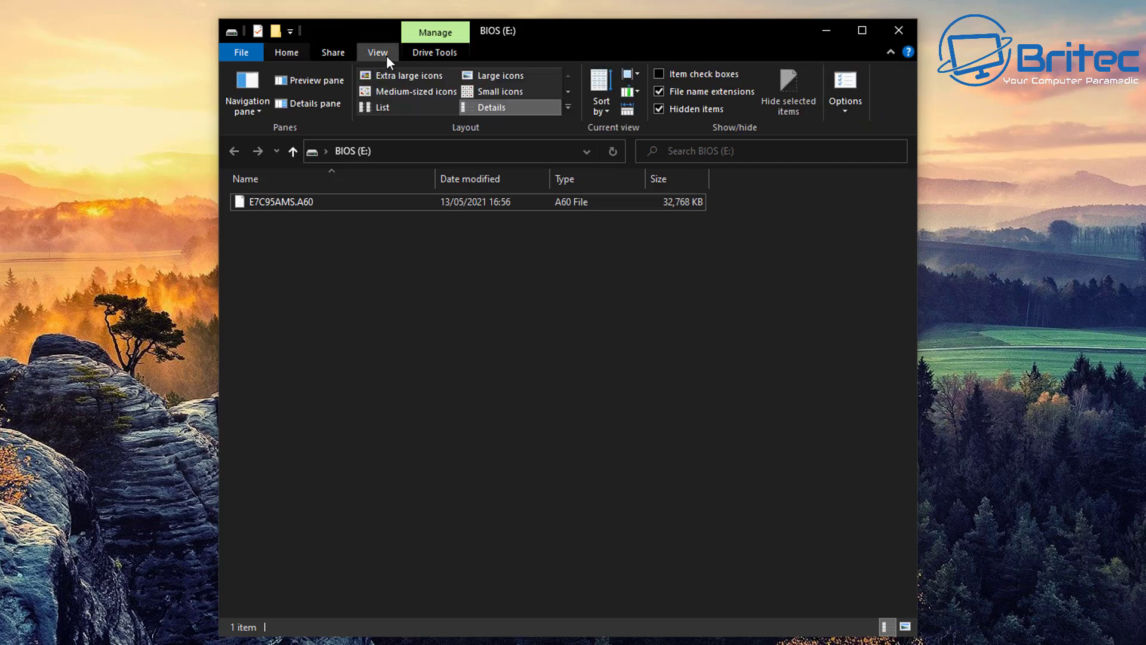
{"action": "left_click", "coordinate": [836, 103]}
{"action": "left_click", "coordinate": [844, 127]}
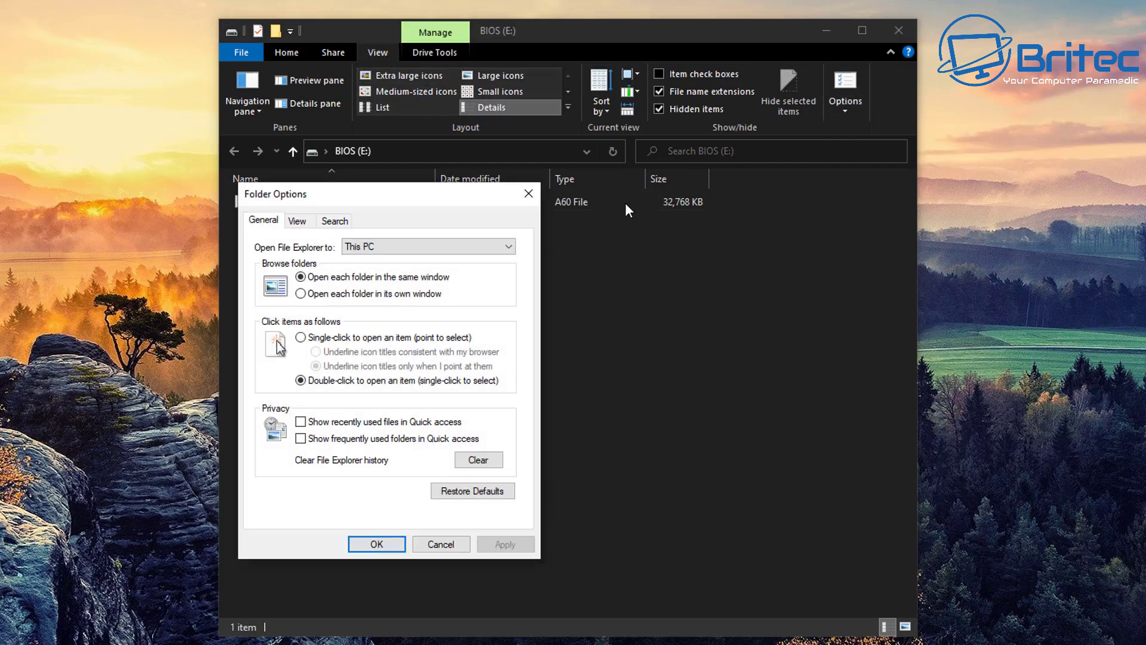
{"action": "left_click_drag", "start_coordinate": [412, 194], "coordinate": [587, 180]}
{"action": "left_click", "coordinate": [469, 201]}
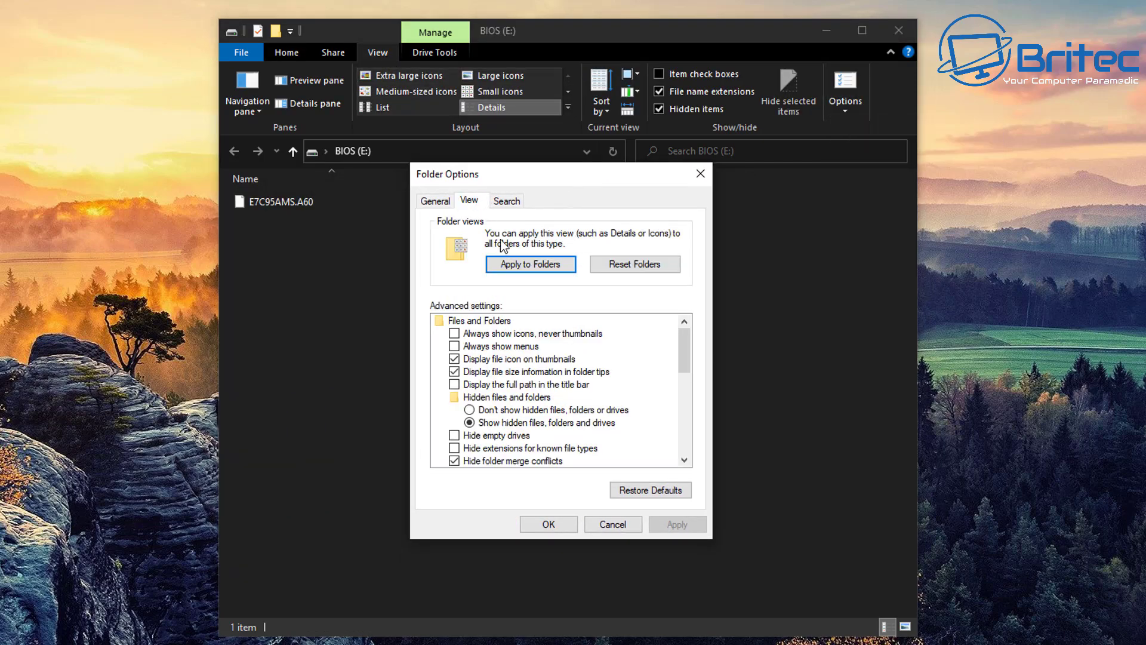
{"action": "left_click", "coordinate": [466, 449]}
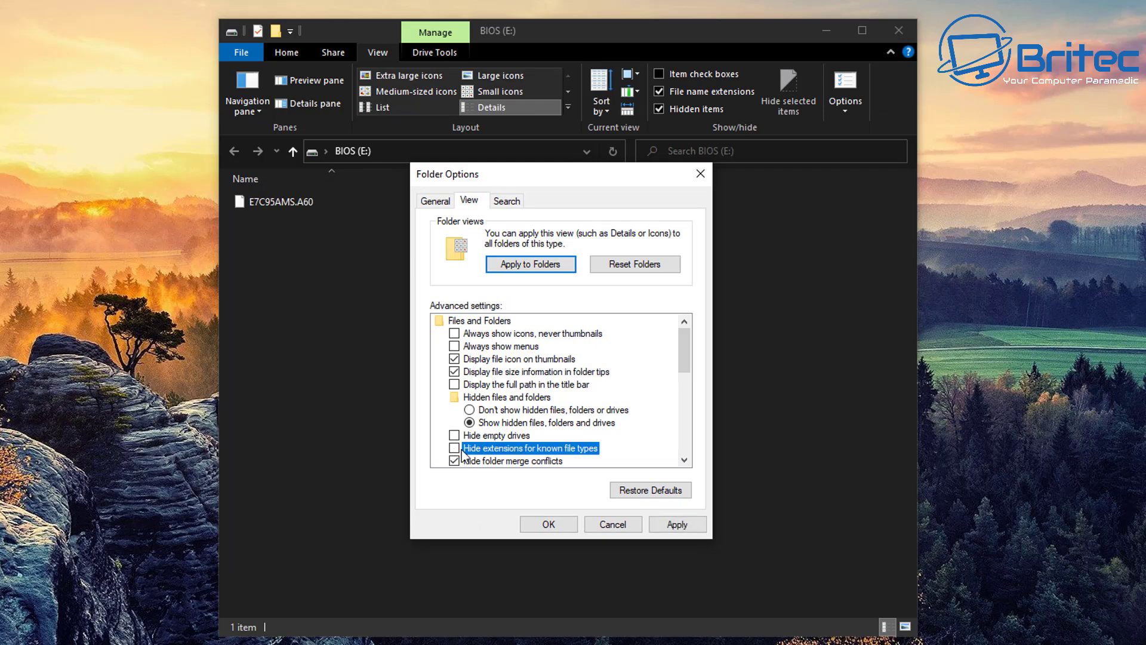
{"action": "left_click", "coordinate": [671, 528]}
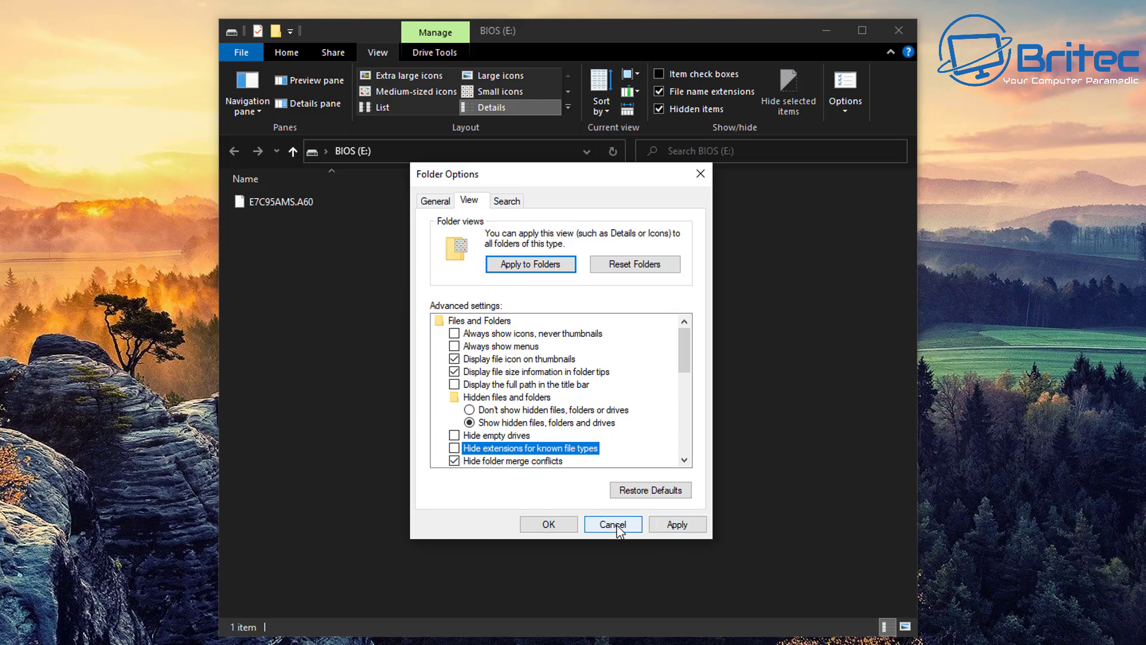
{"action": "left_click", "coordinate": [613, 524]}
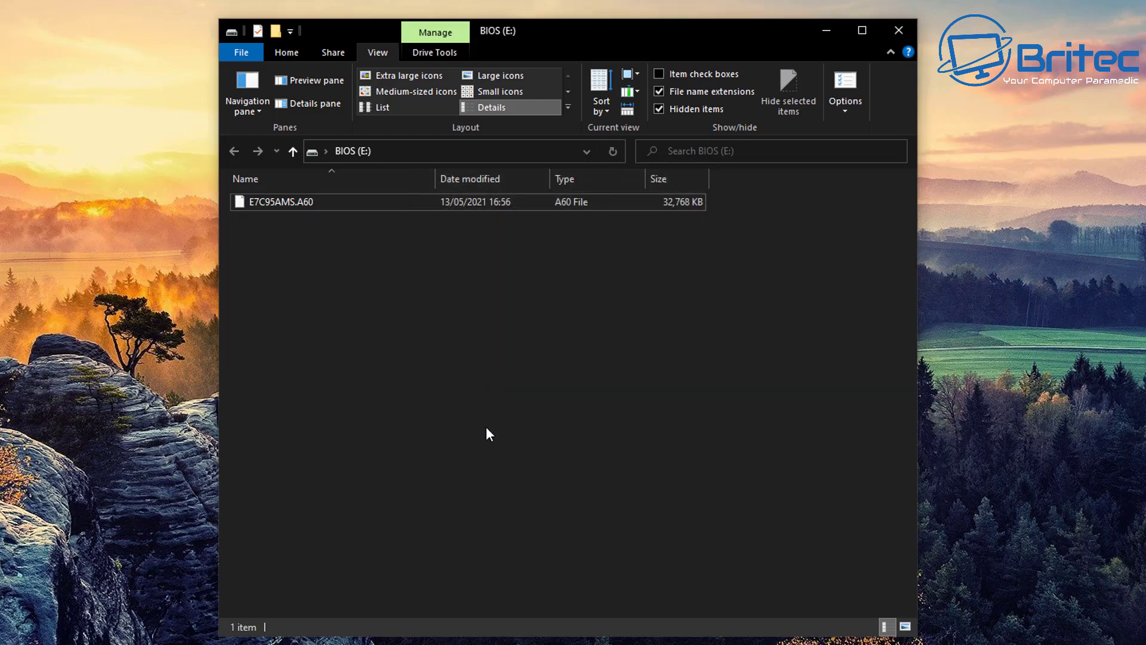
Step: Rename E7C95AMS.A60 on the BIOS (E:) drive to MSI.ROM and accept the file extension change
{"action": "right_click", "coordinate": [290, 202]}
{"action": "left_click", "coordinate": [341, 426]}
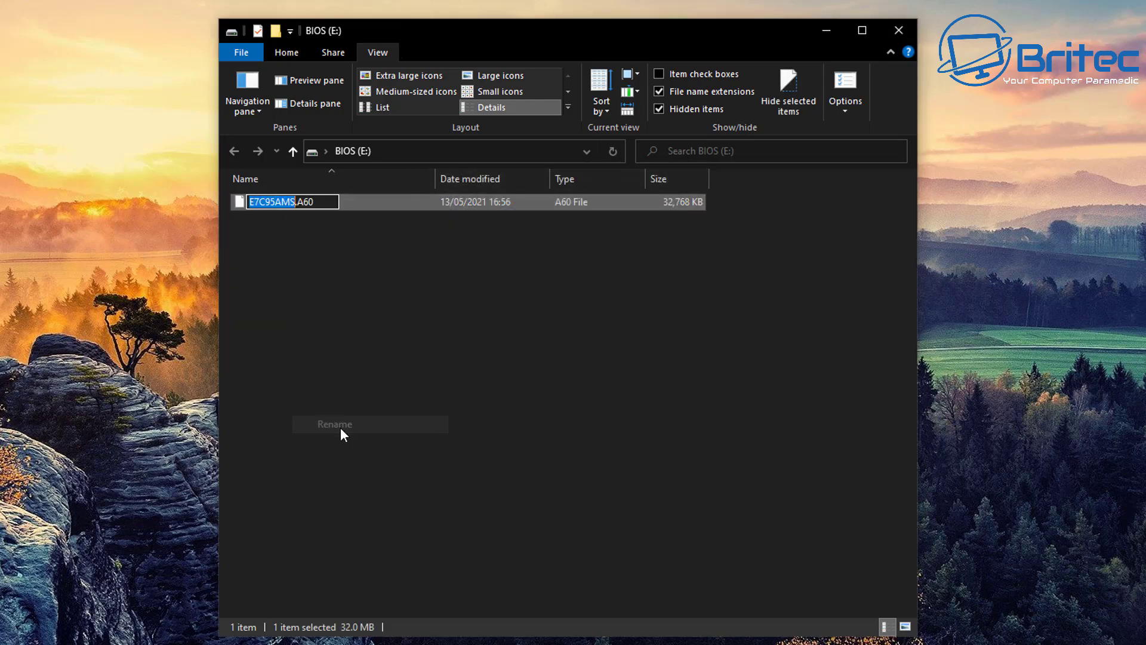
{"action": "left_click_drag", "start_coordinate": [322, 203], "coordinate": [247, 203]}
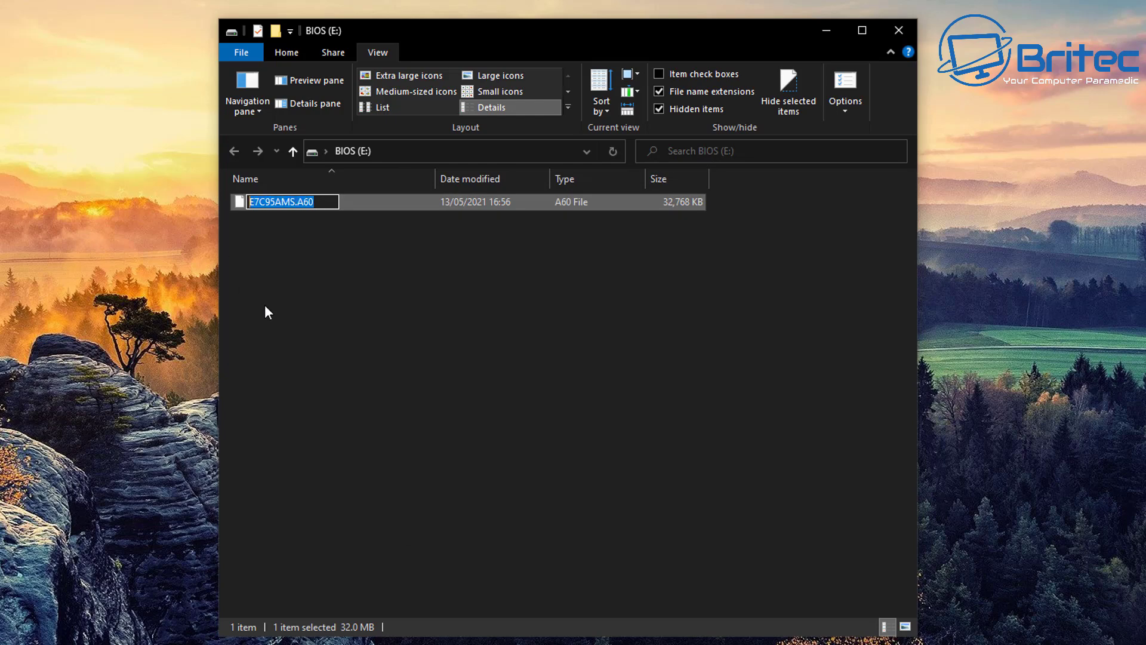
{"action": "key", "text": "BackSpace"}
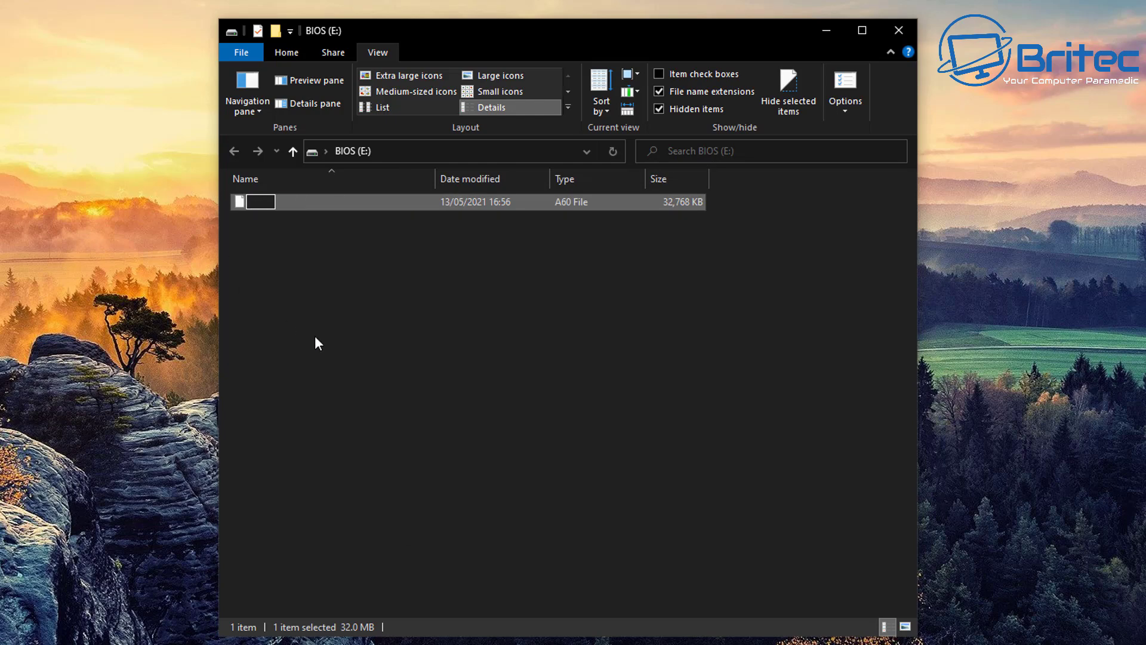
{"action": "type", "text": "MSI.ROM"}
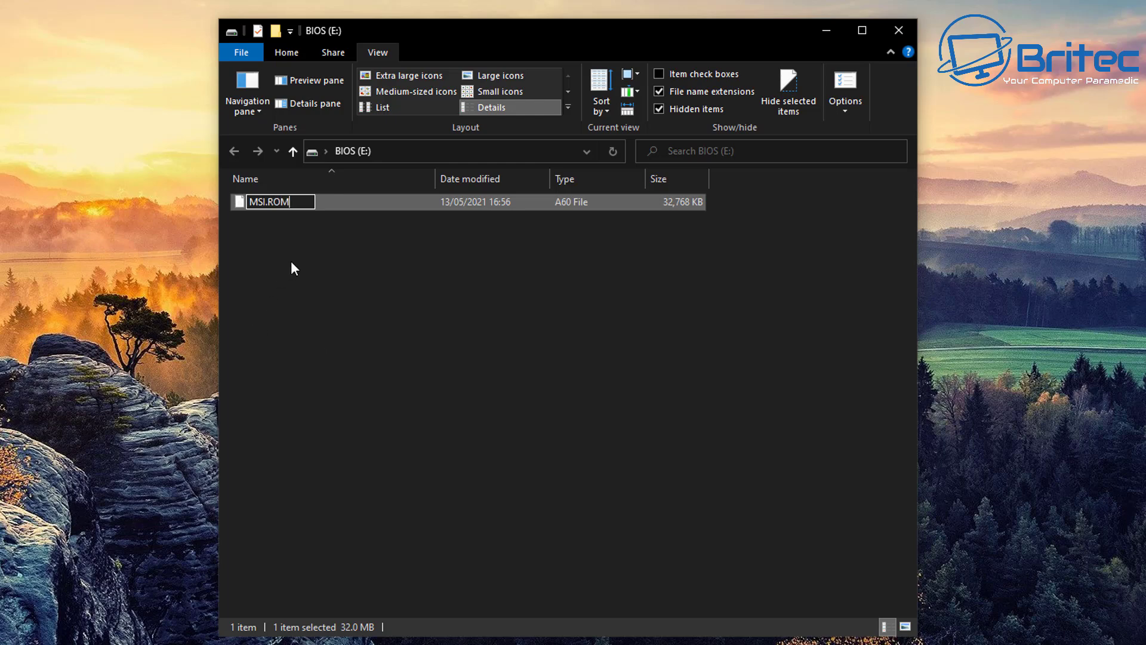
{"action": "key", "text": "Return"}
{"action": "left_click", "coordinate": [670, 338]}
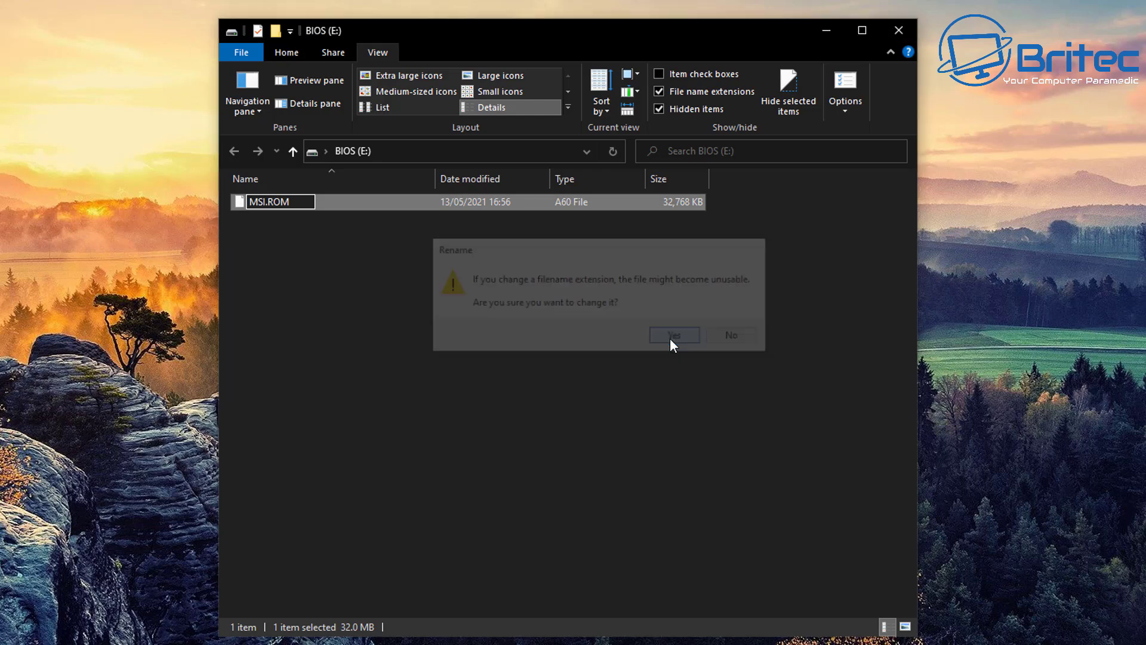